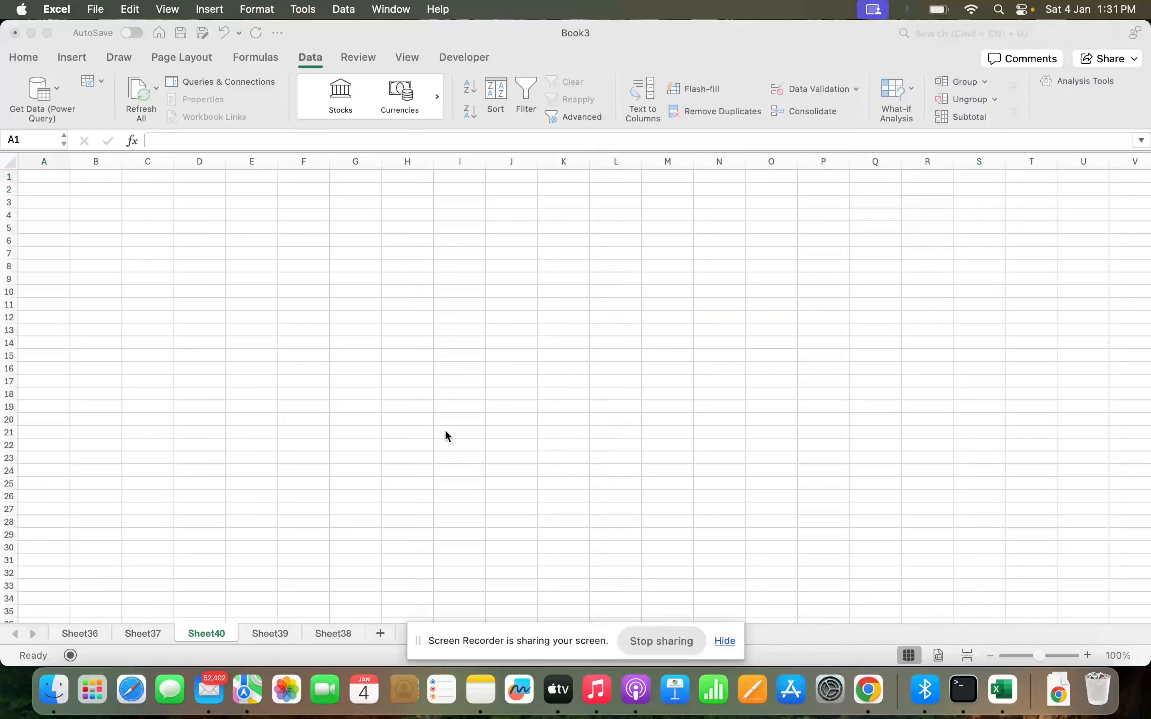
left_click(1091, 656)
left_click(1090, 656)
left_click(1091, 656)
left_click(1091, 656)
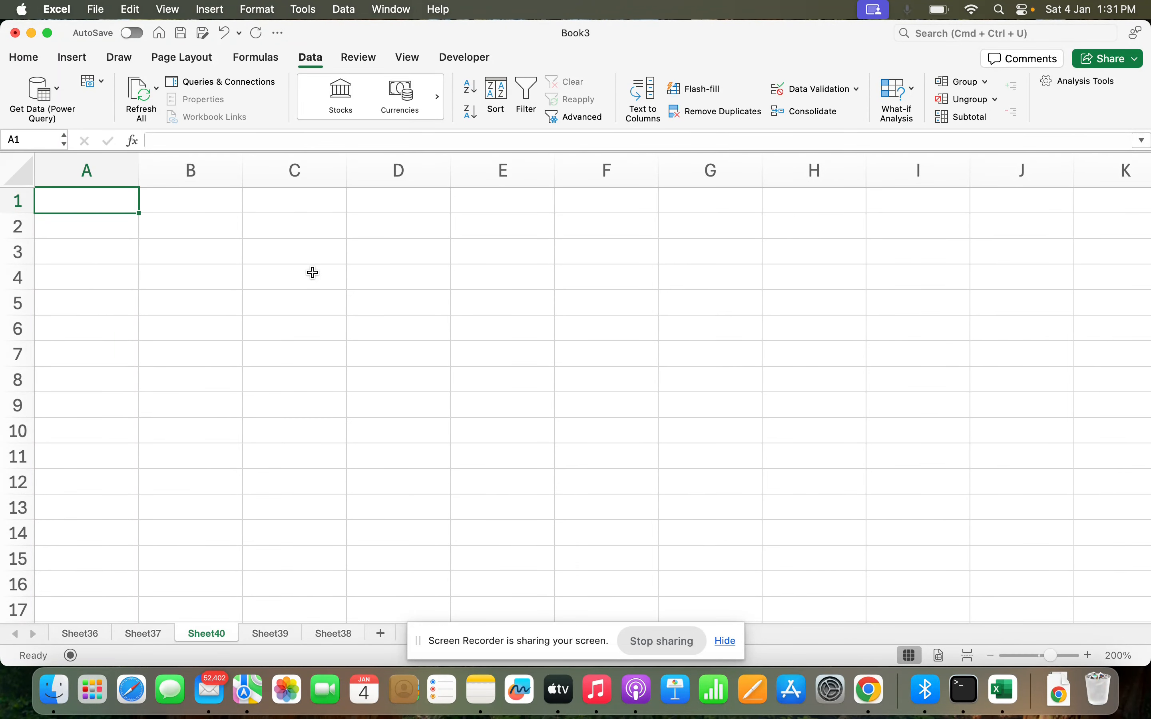
left_click(303, 207)
left_click(71, 205)
left_click(19, 202)
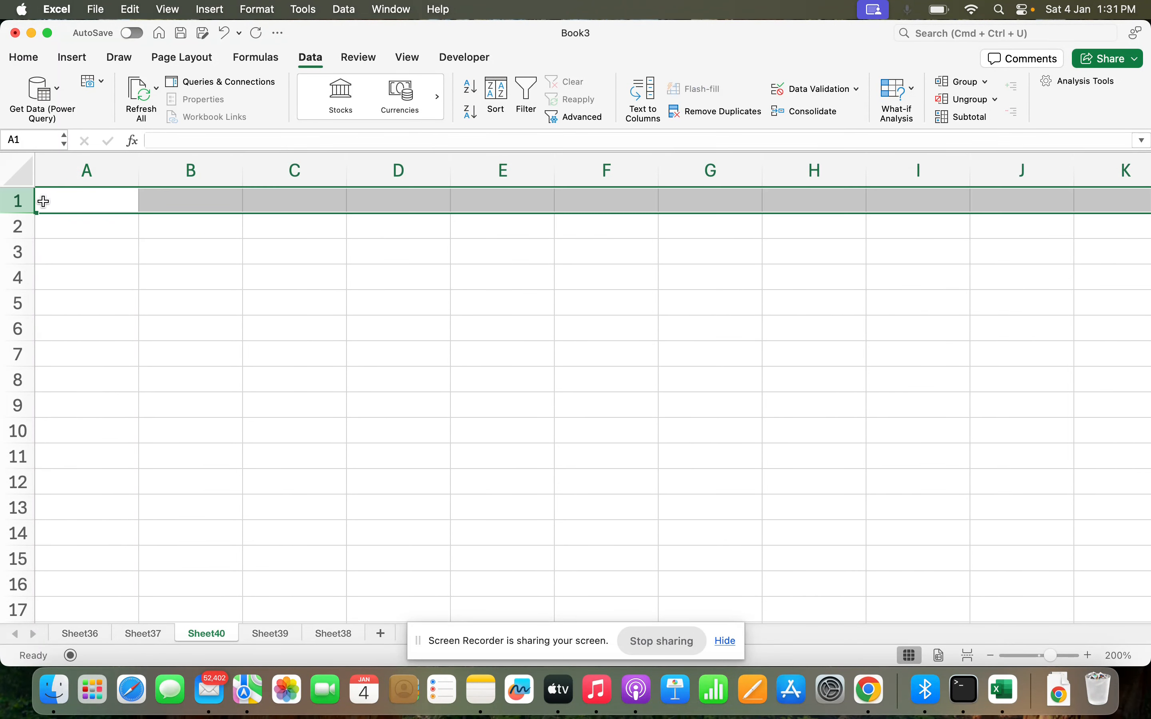
left_click(75, 170, "super")
left_click(174, 223)
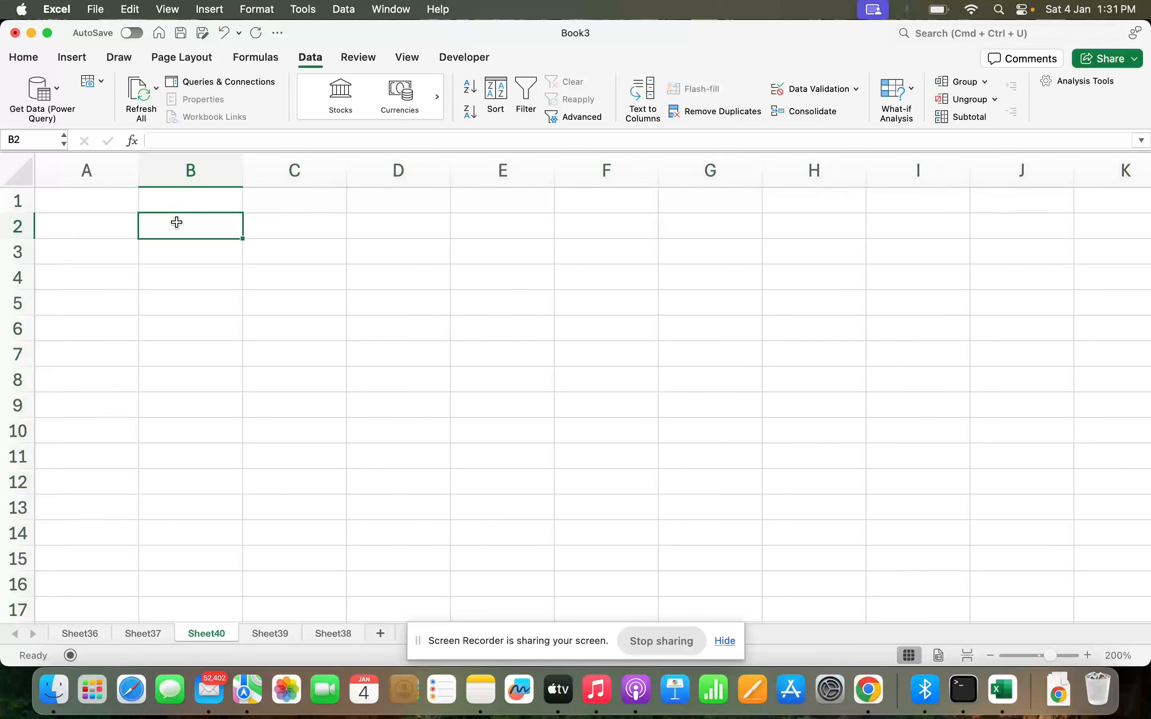
left_click(19, 201)
left_click(204, 167, "super")
left_click(193, 243)
Enter a ROW formula in cell A1.
left_click(85, 200)
type("=row")
key("Tab")
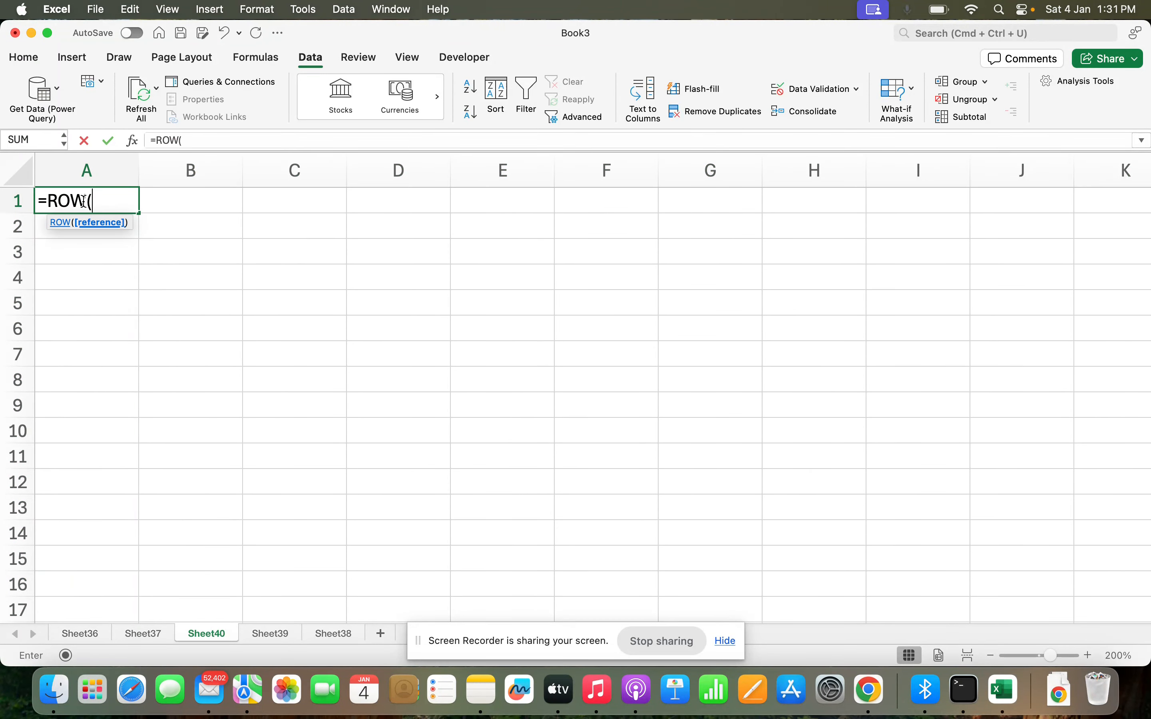
key("Down")
key("Up")
key("Return")
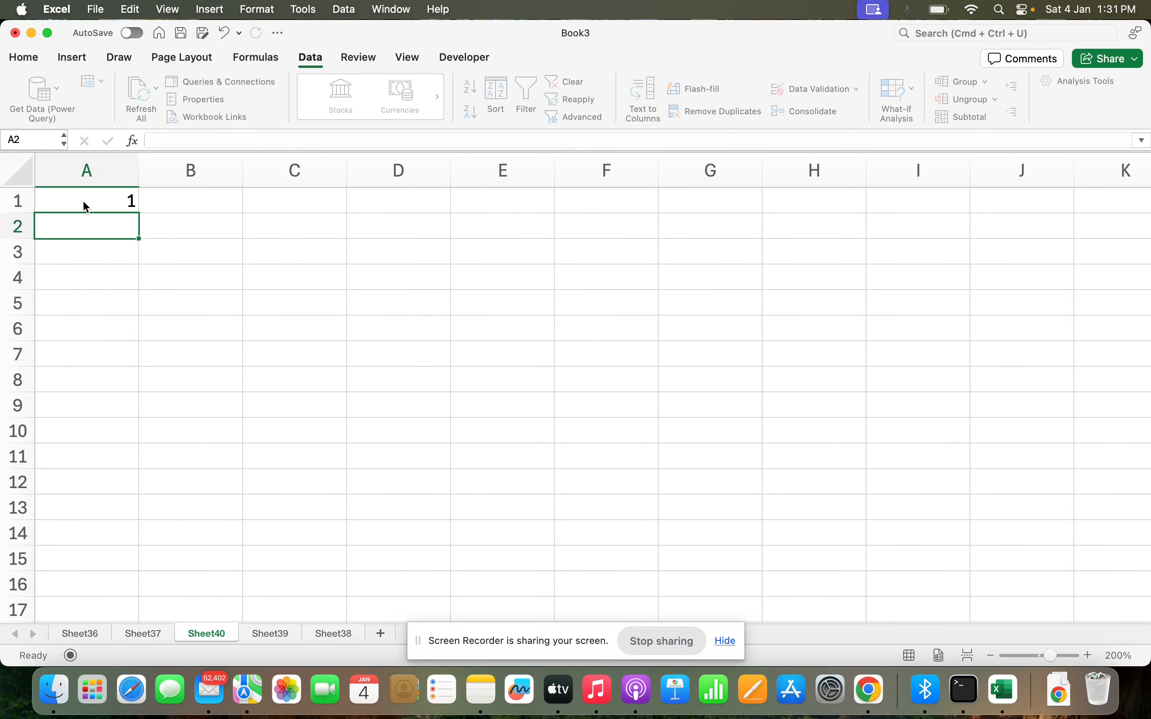
Fill the ROW formula down from A1 into A2 and A3.
left_click(83, 200)
key("Down")
key("ctrl+d")
key("Down")
key("ctrl+d")
key("Down")
key("Up")
key("Up")
key("Up")
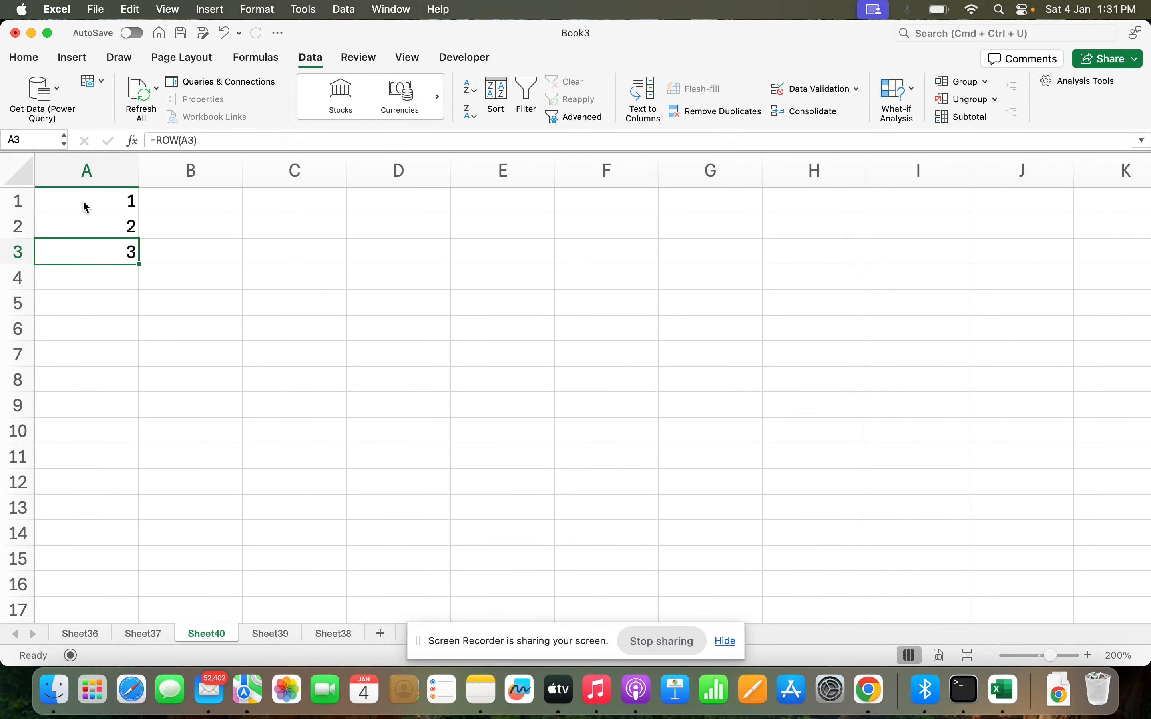
Enter =COLUMN(A3) in cell A4.
key("Down")
key("Down")
key("Down")
type("=column")
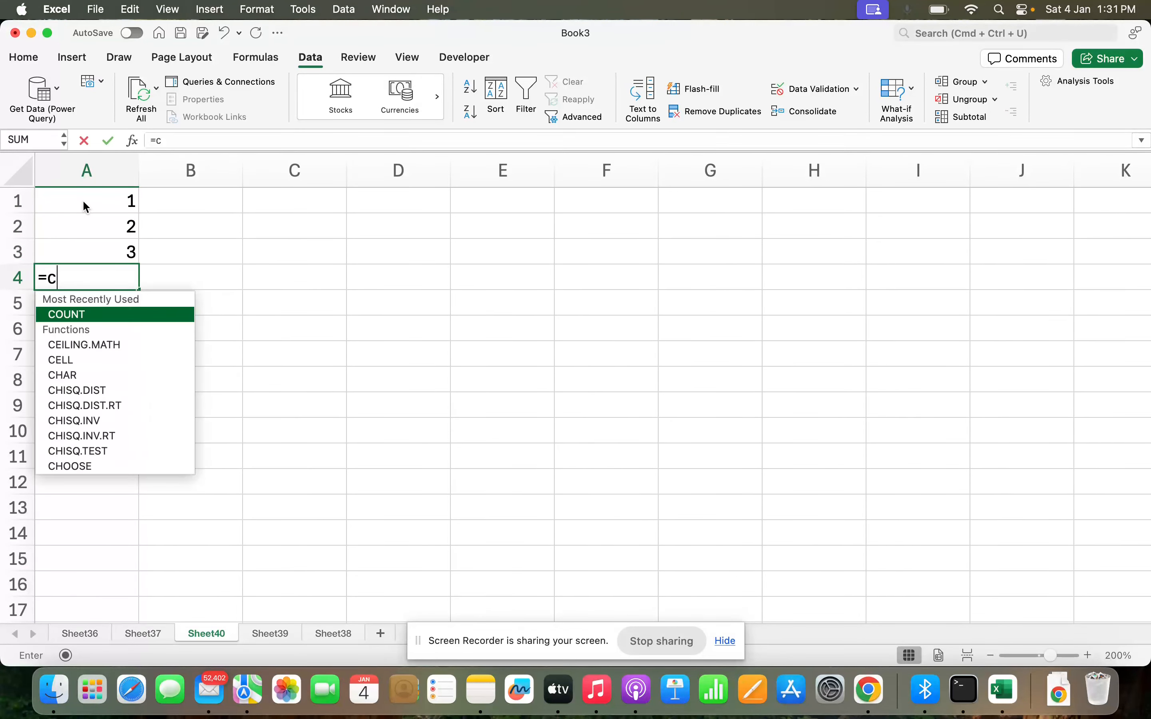
key("Tab")
key("Up")
type(")")
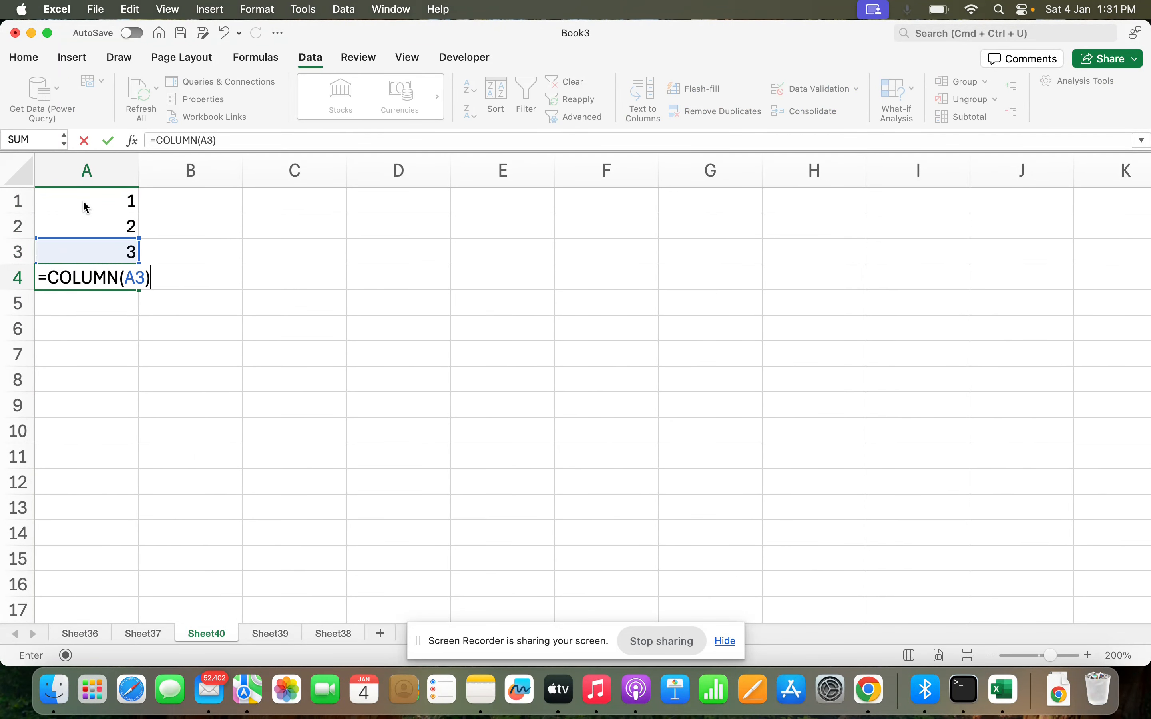
key("ctrl+Return")
Copy the COLUMN formula from A4 into B4, C4 and D4.
key("super+c")
key("Right")
key("super+v")
key("Right")
key("super+v")
key("Right")
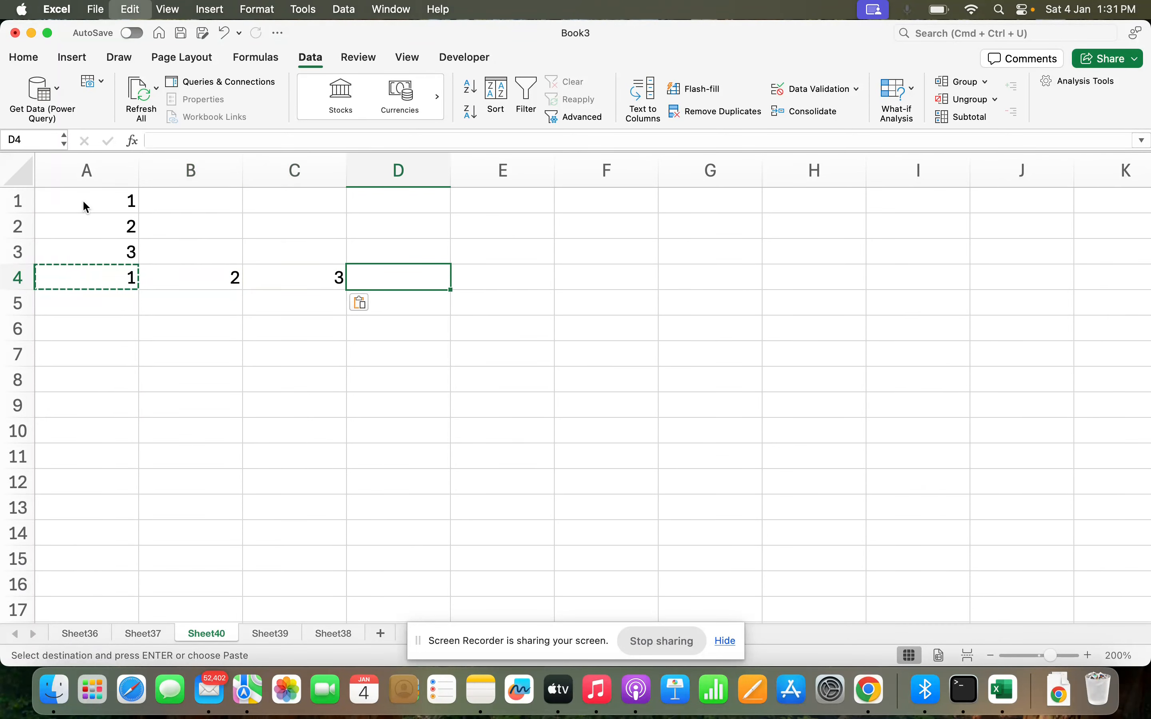
key("super+v")
key("Right")
key("Escape")
Clear the contents of the whole sheet.
left_click(76, 174)
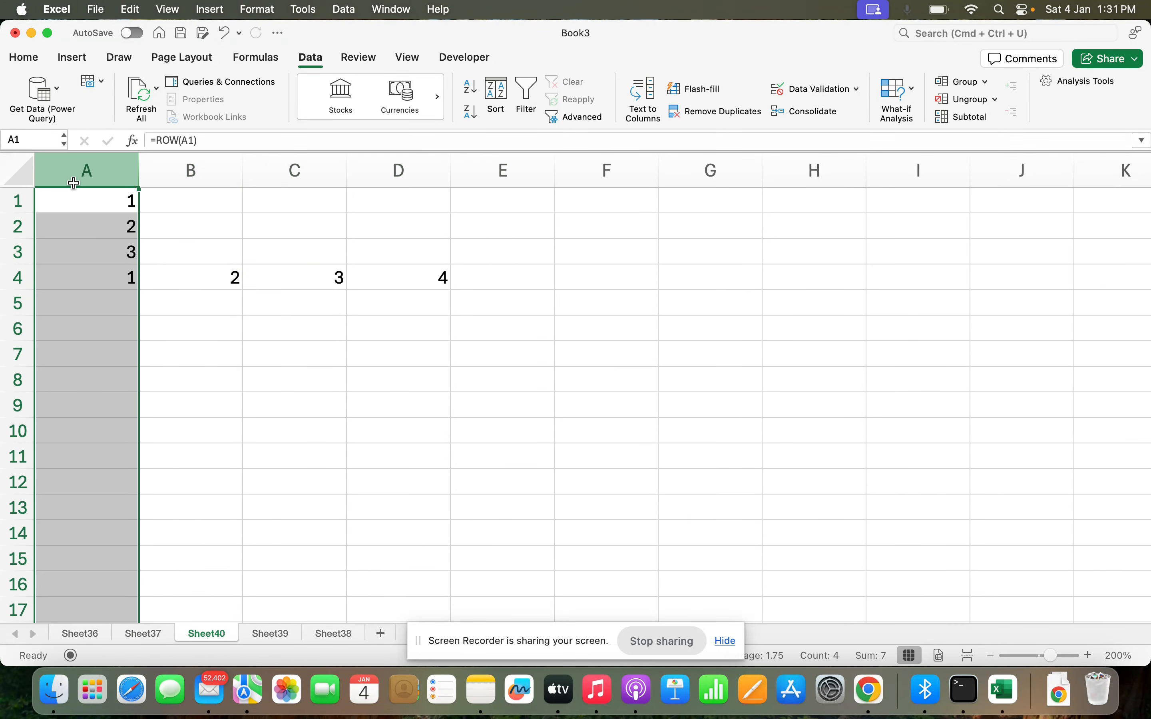
key("super+a")
key("Delete")
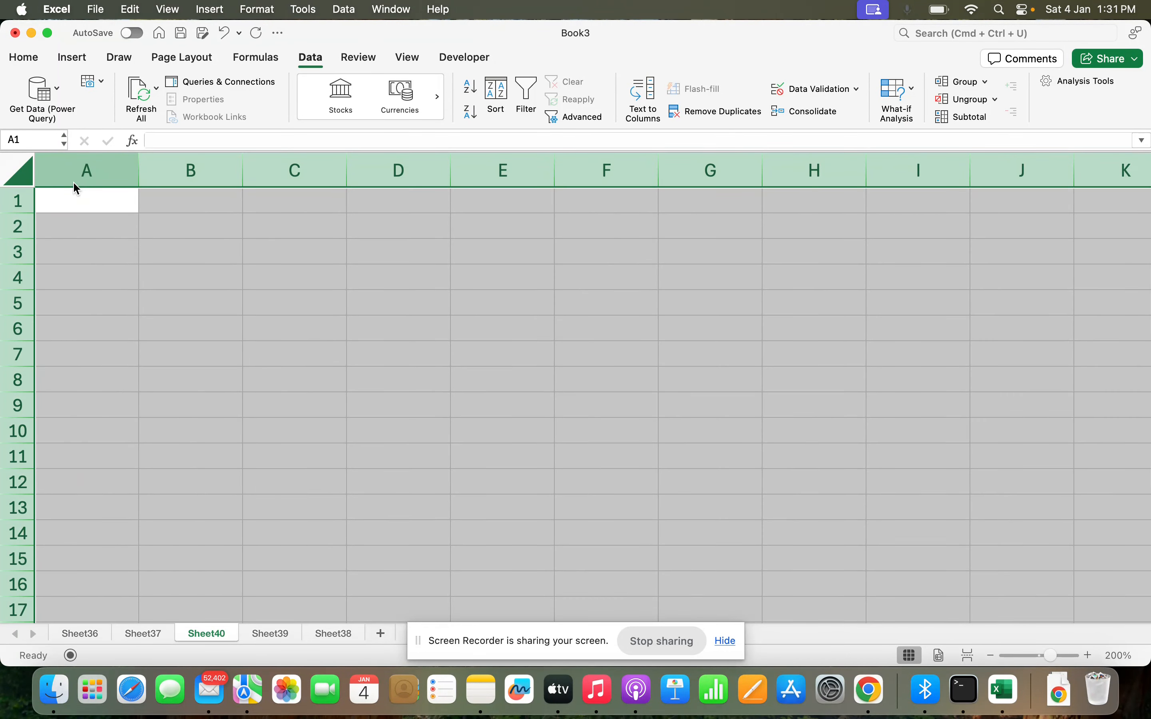
Enter =ADDRESS(1,3) in cell A1.
left_click(74, 186)
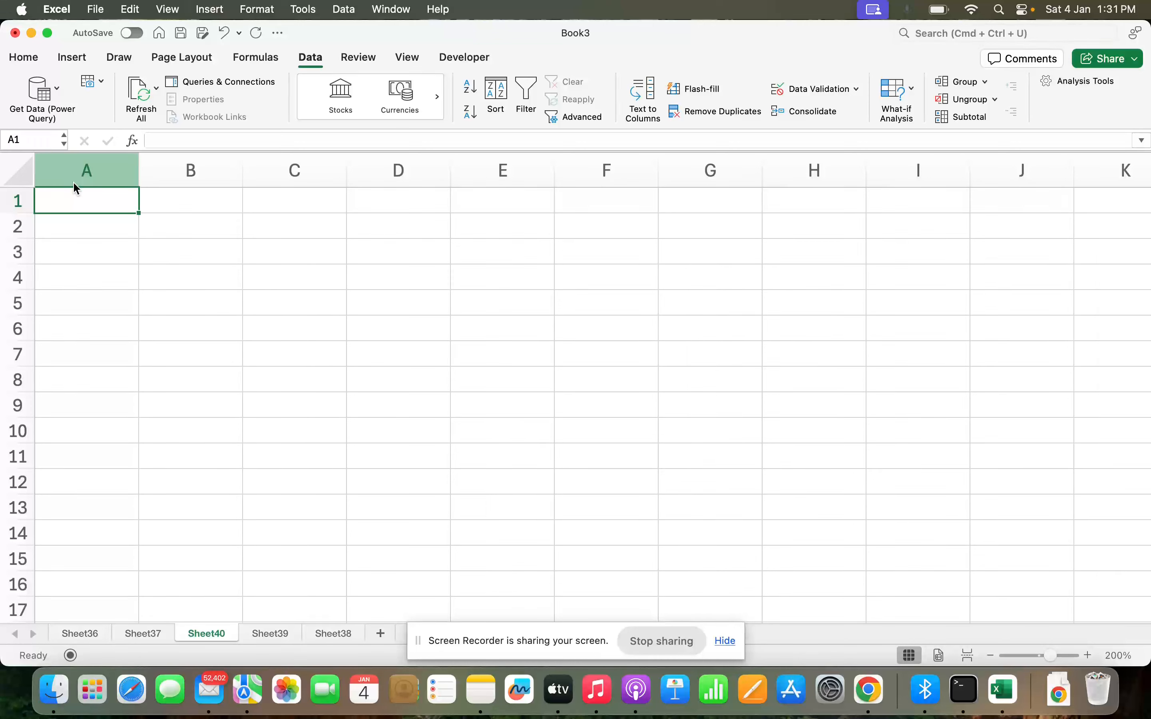
type("=address(")
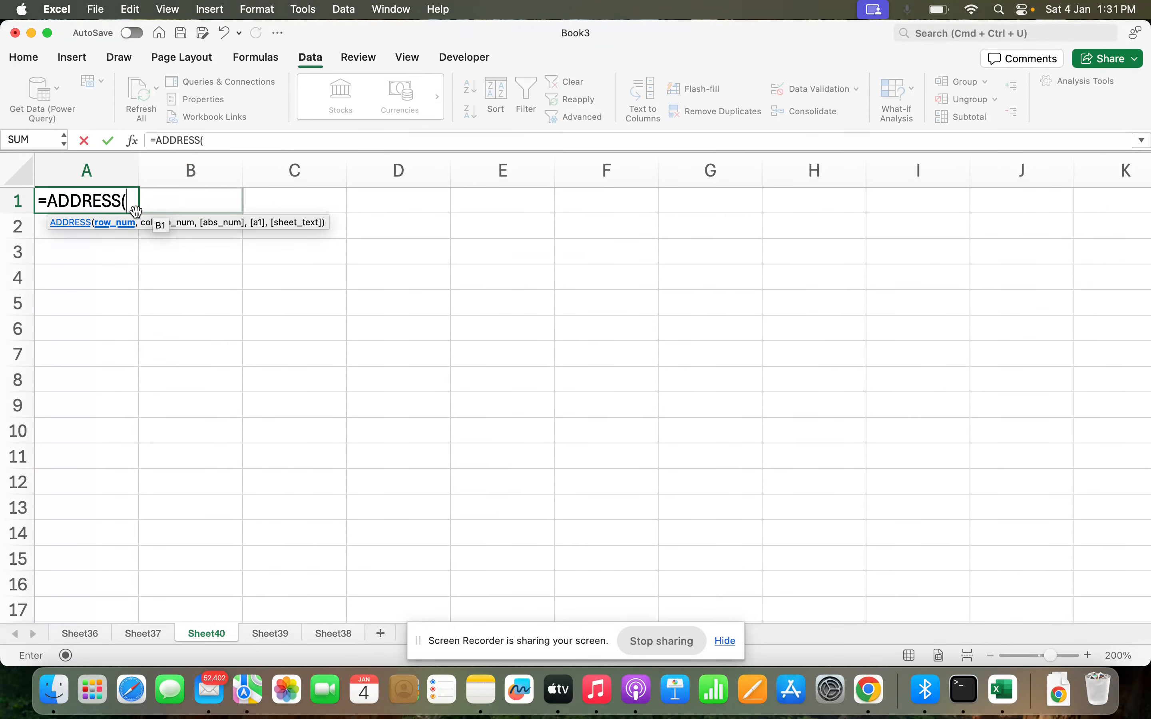
type("1")
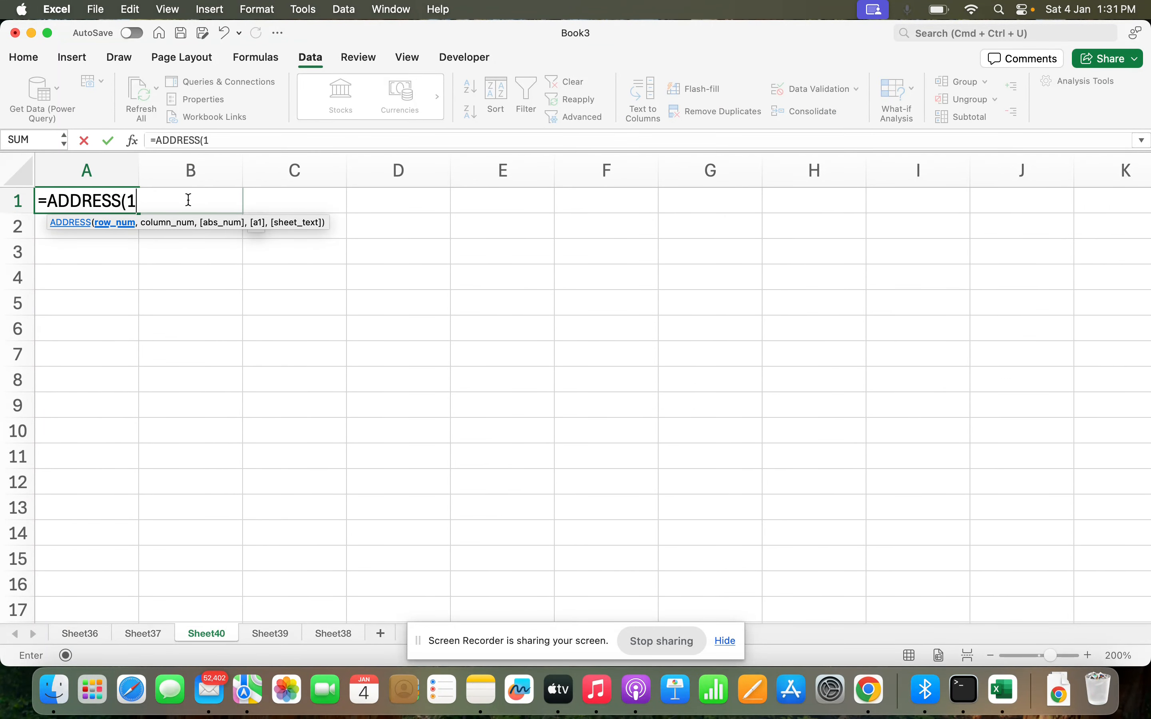
type(",")
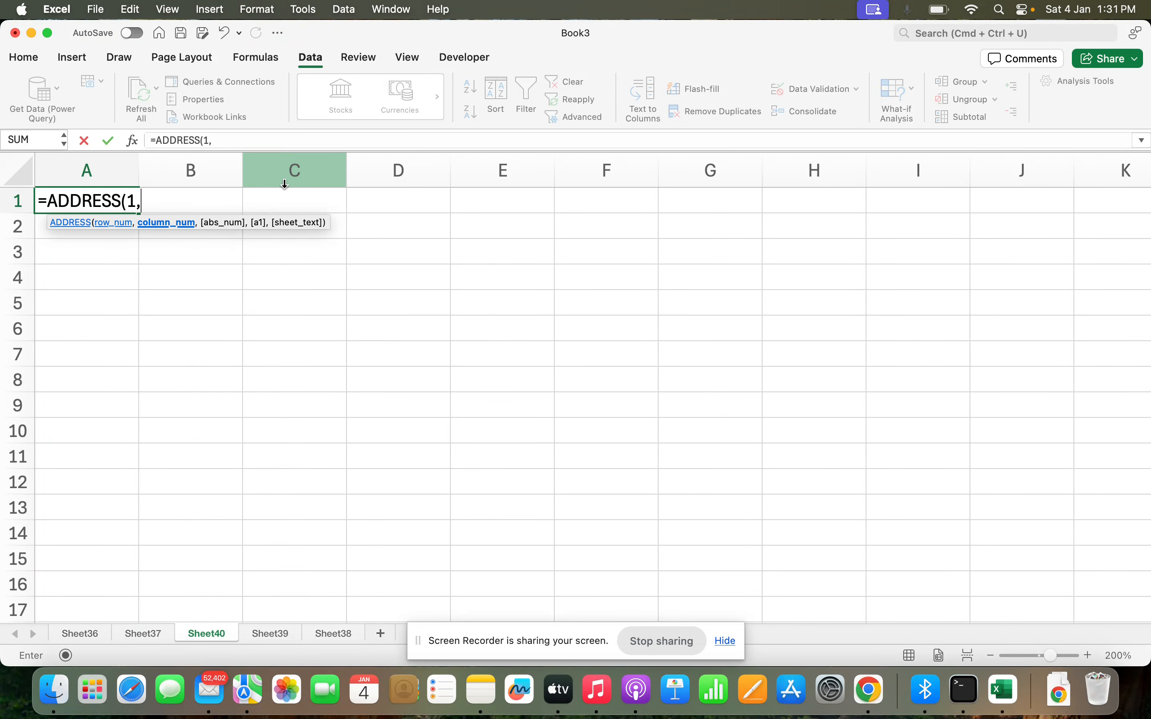
type("3)")
key("Return")
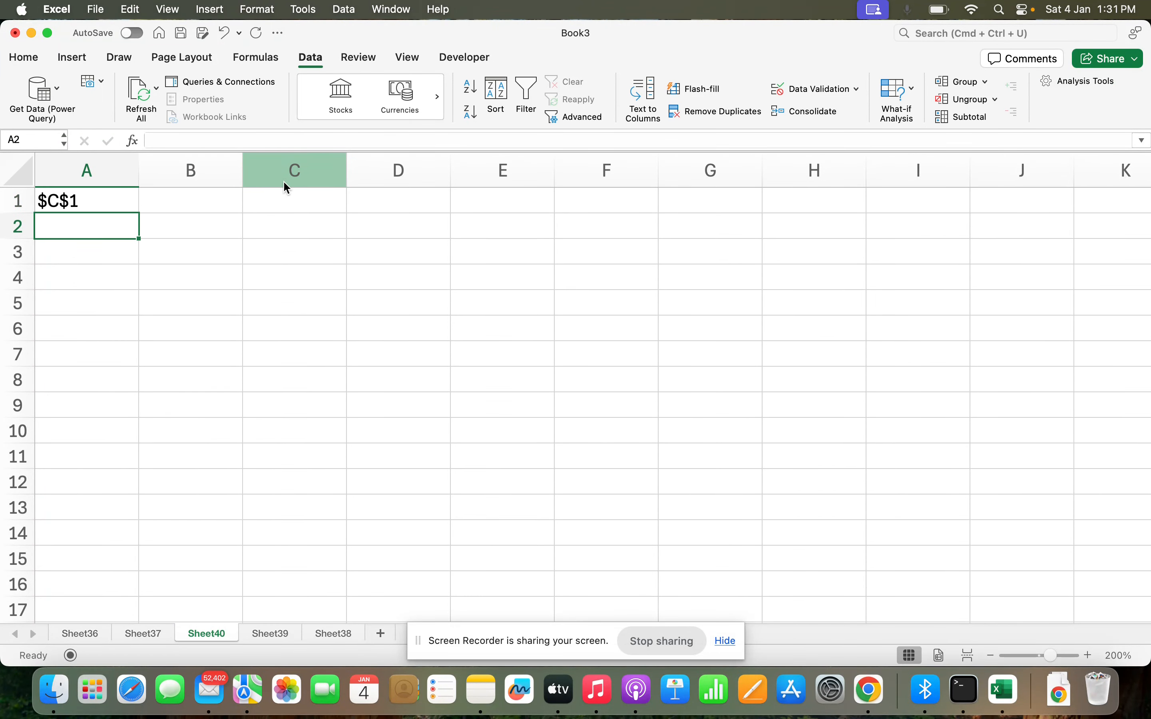
key("Up")
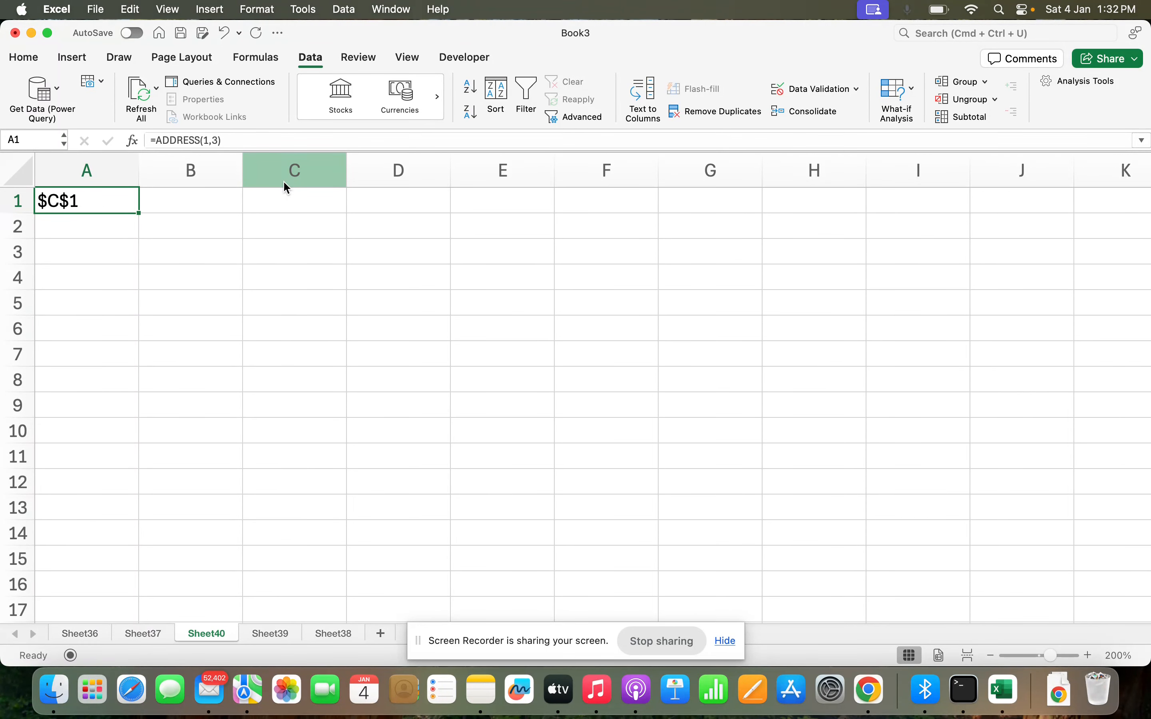
left_click(325, 233)
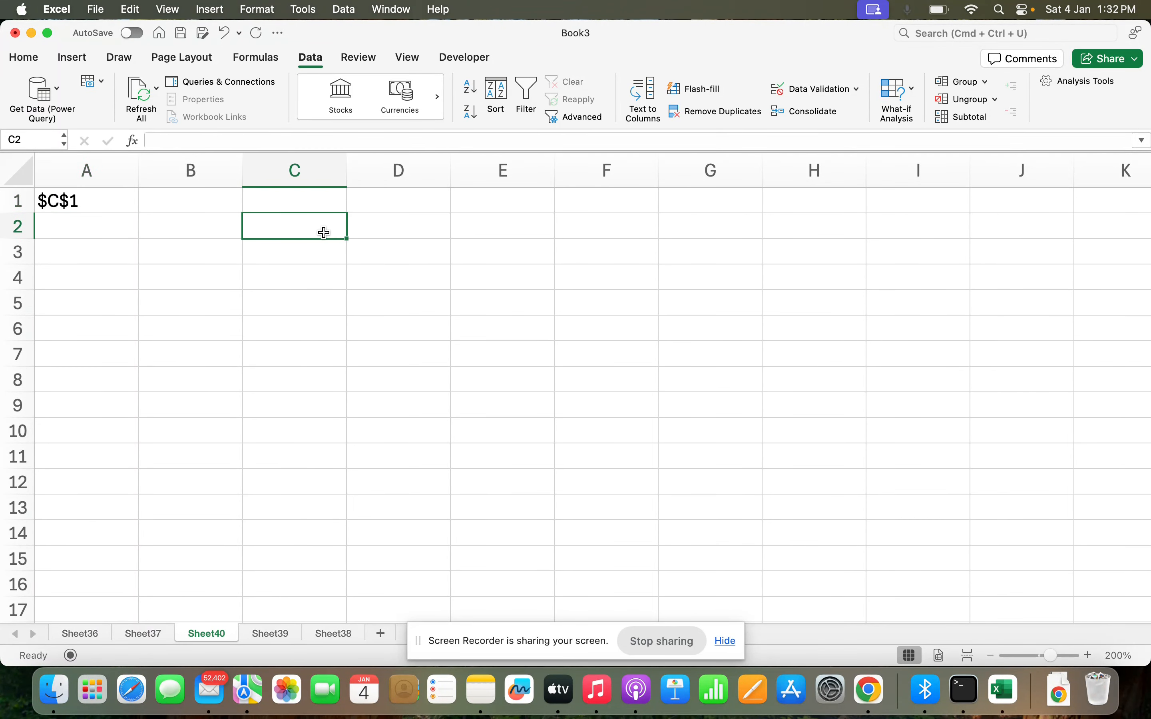
type("=")
key("Up")
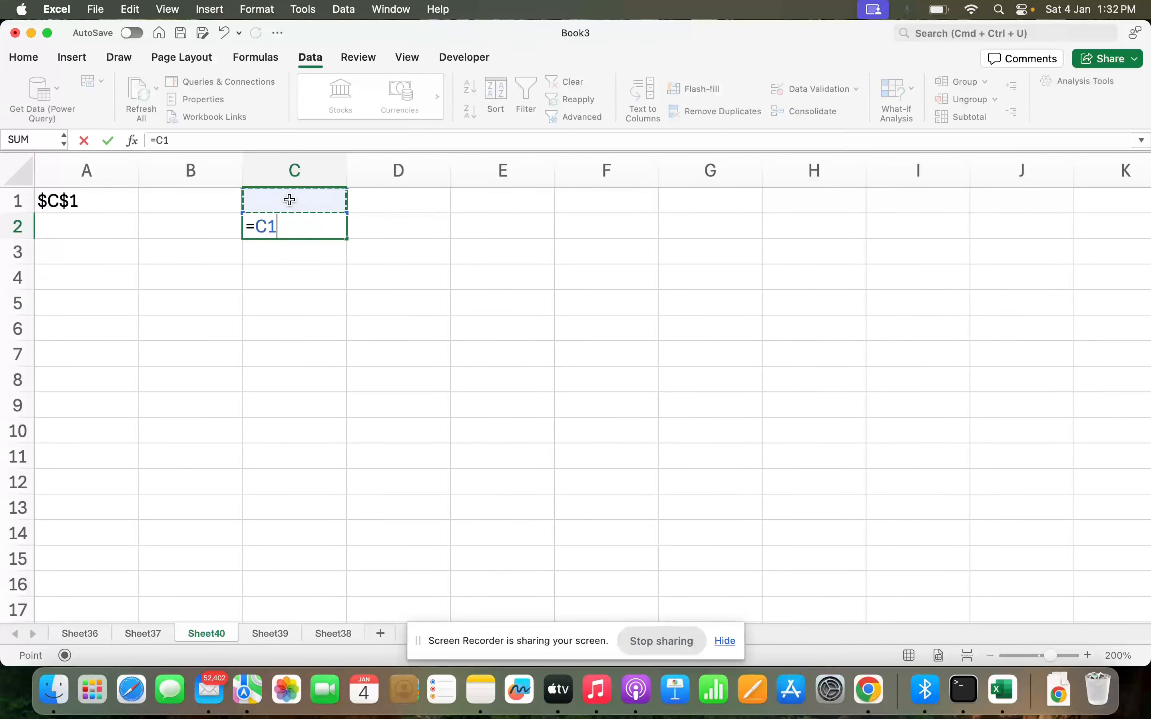
left_click_drag(279, 229, 251, 230)
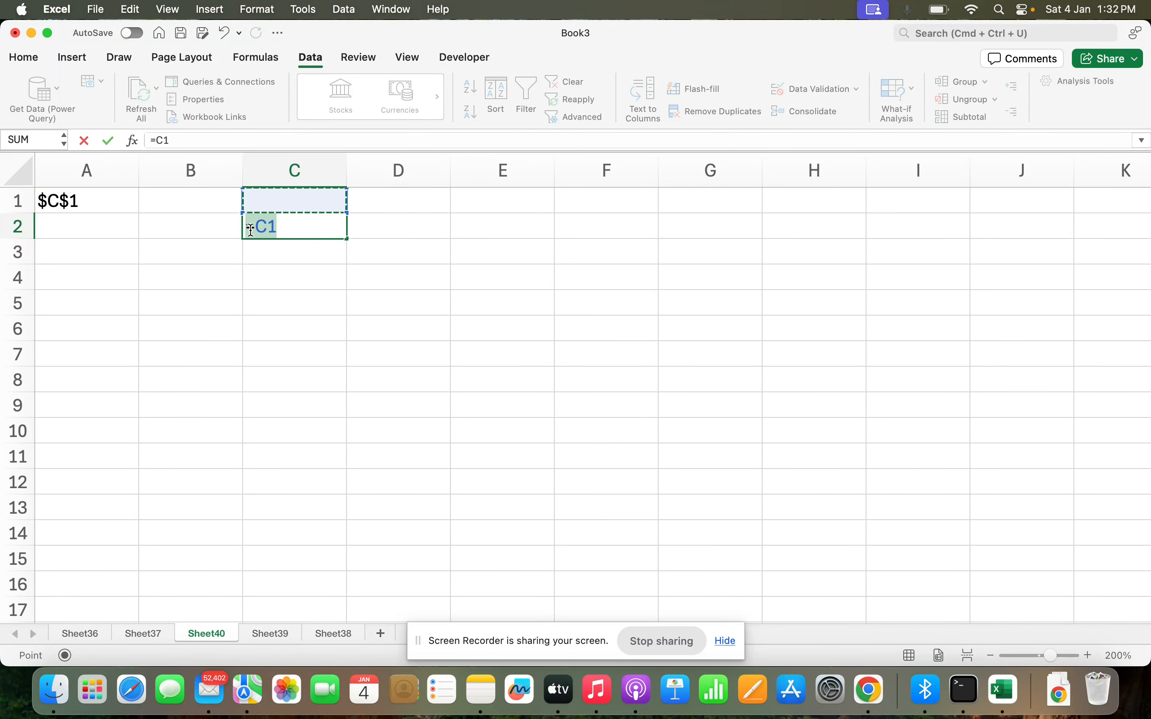
key("Escape")
Enter =ADDRESS(5,5) in cell A2.
left_click(18, 329)
left_click(503, 170, "super")
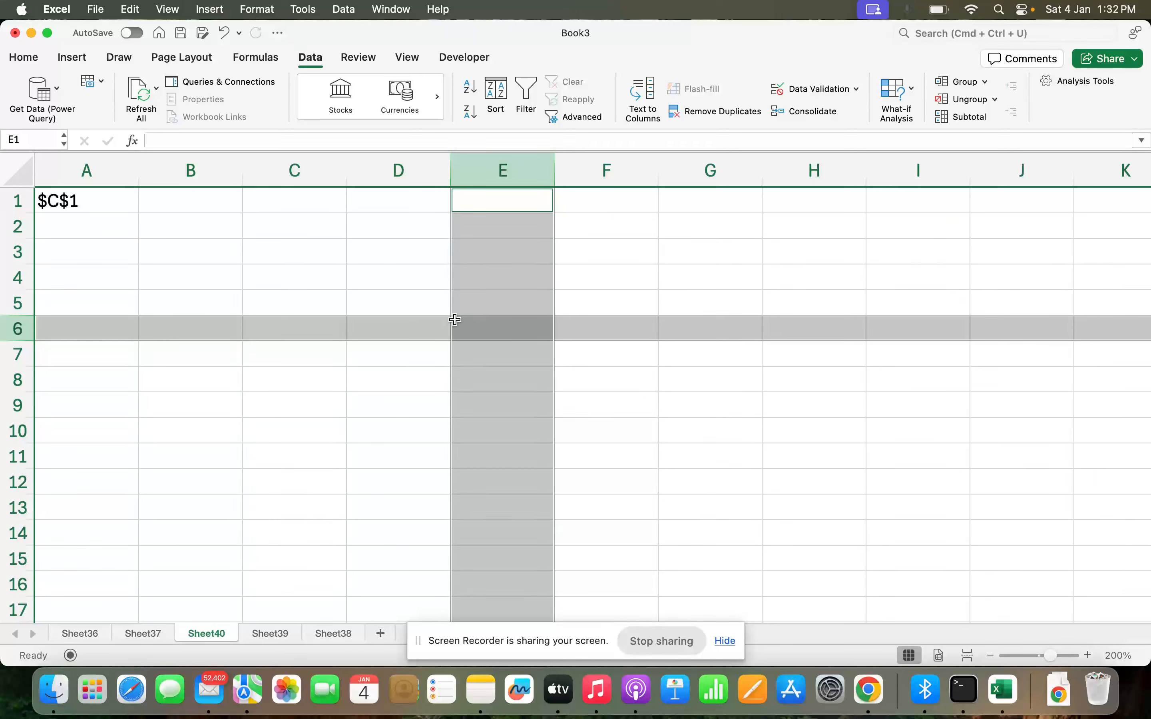
left_click(94, 229)
type("=addr")
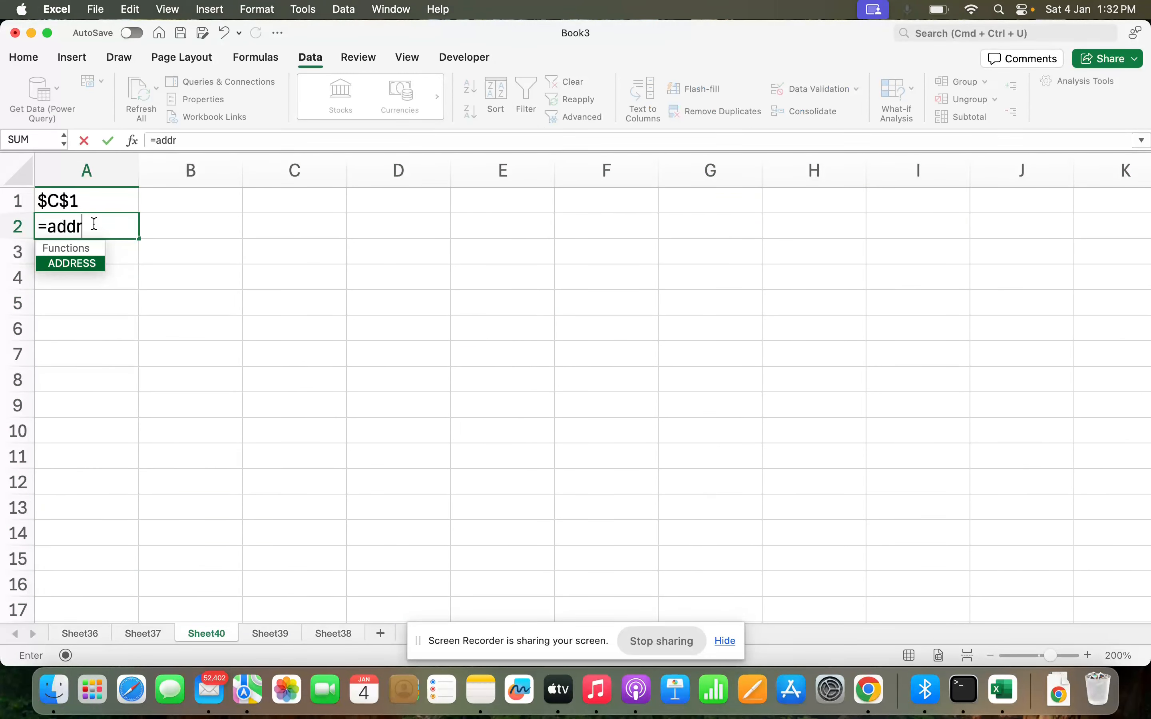
key("Tab")
type("5,5)")
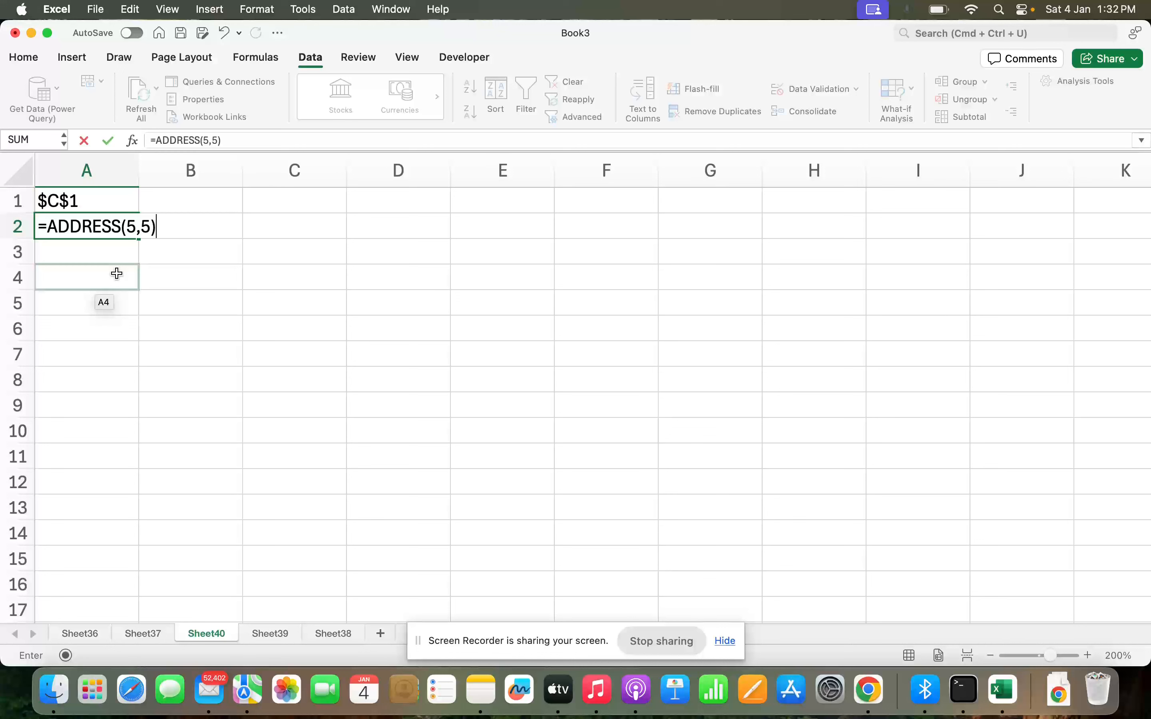
key("Return")
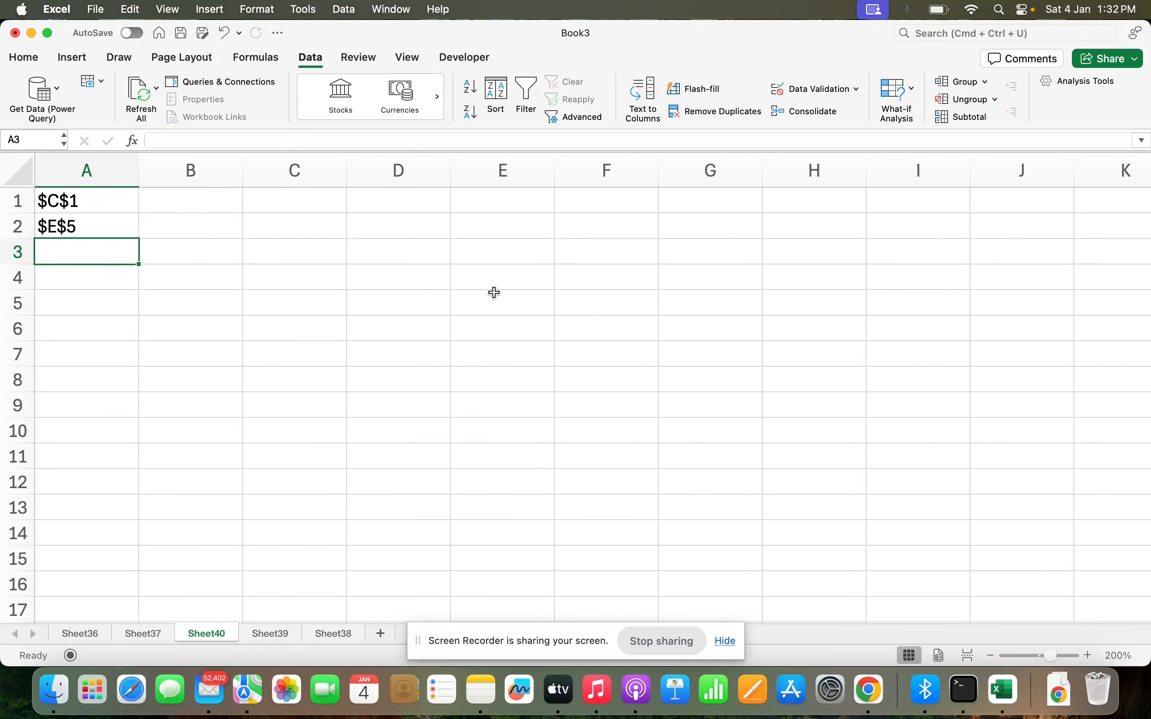
left_click(506, 334)
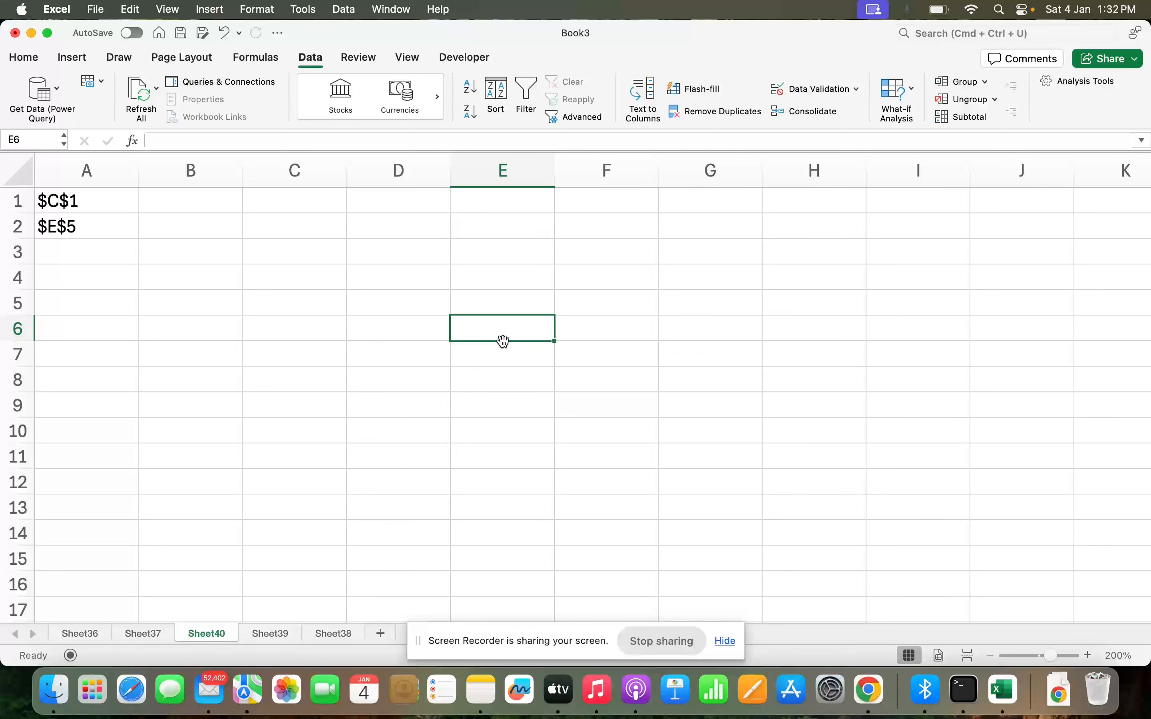
left_click(85, 242)
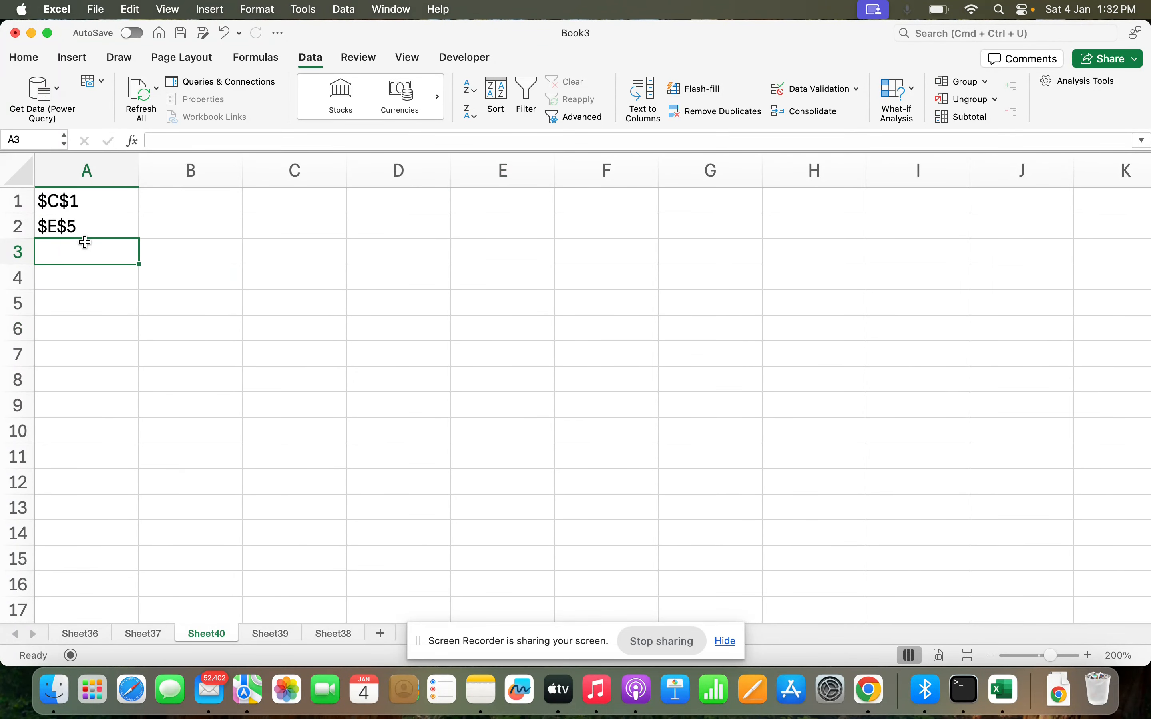
left_click(323, 197)
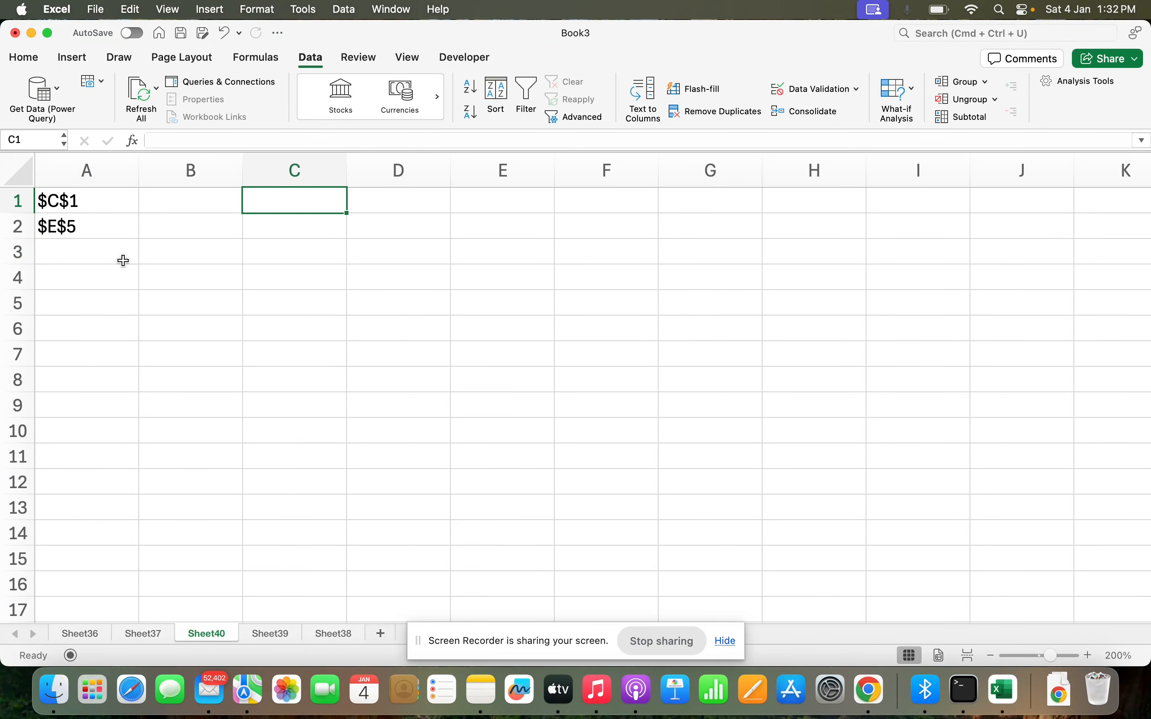
Enter =ADDRESS(3,3,4) in cell A3.
left_click(90, 260)
type("=ad")
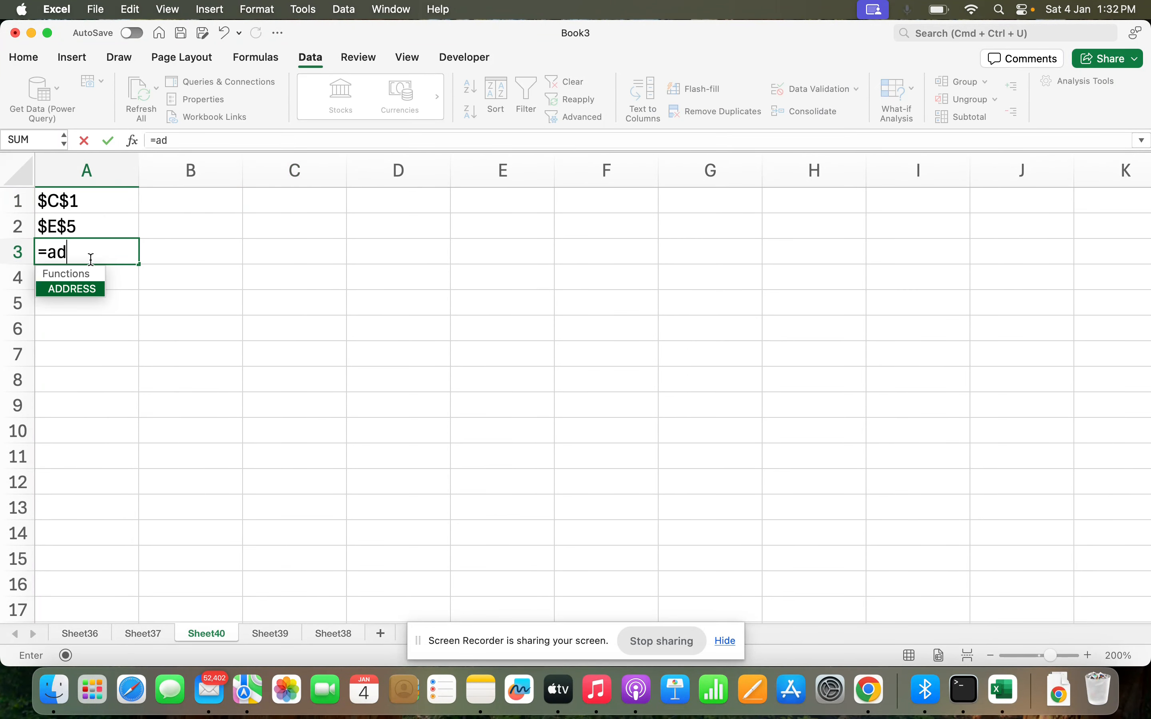
key("Tab")
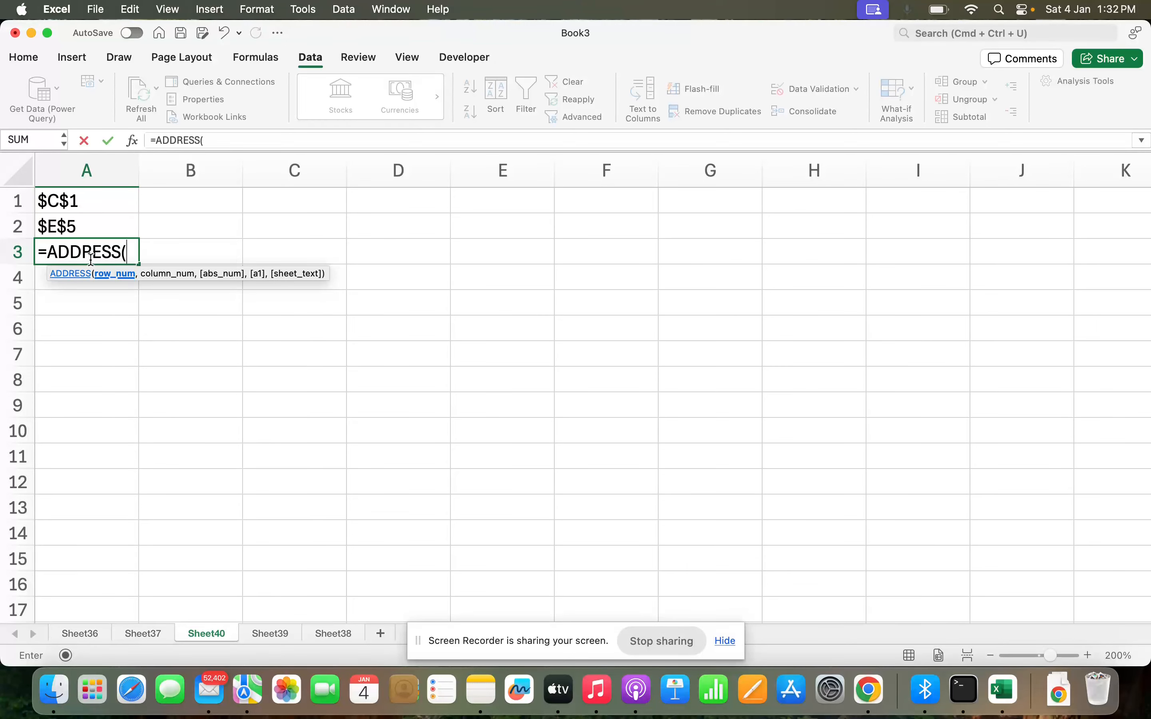
type("3,3")
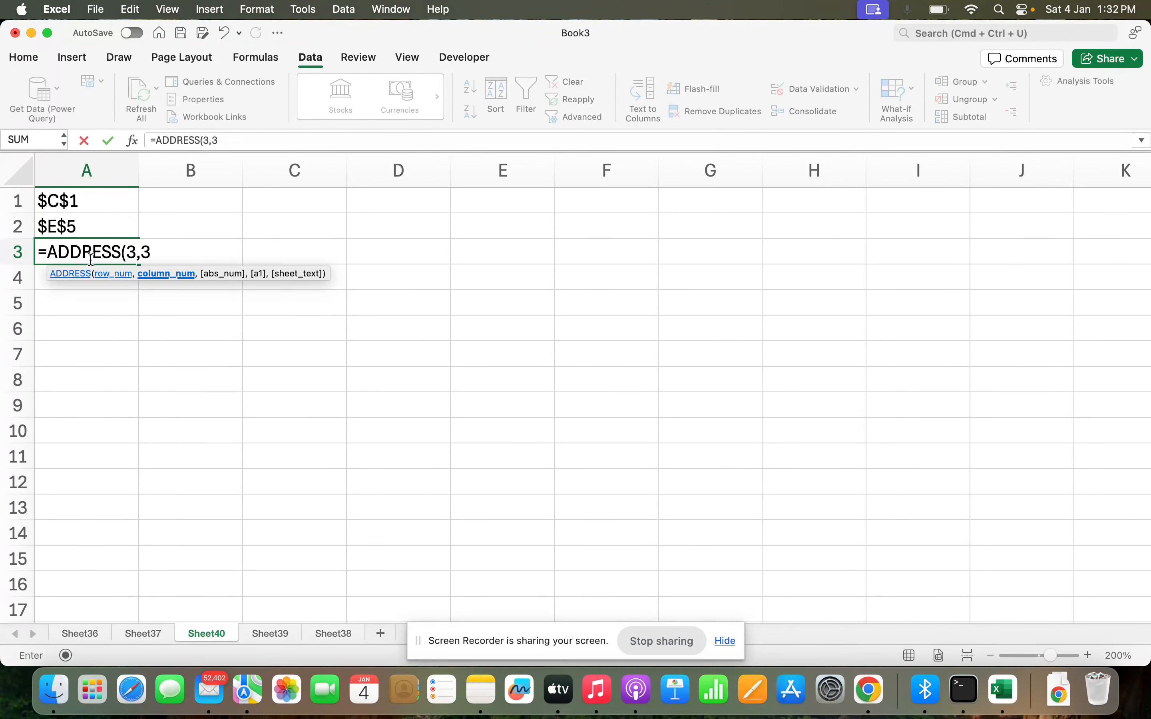
type(",4")
key("Return")
Remove the column argument from the ADDRESS formula in A3.
left_click(91, 259)
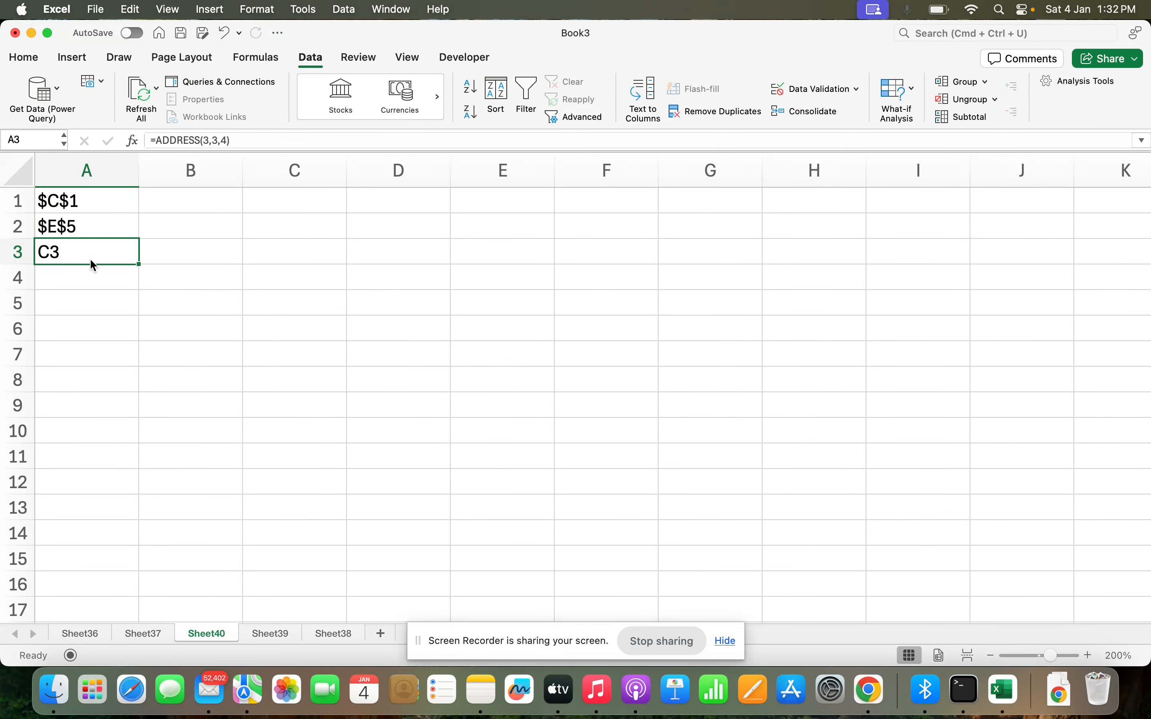
left_click(217, 140)
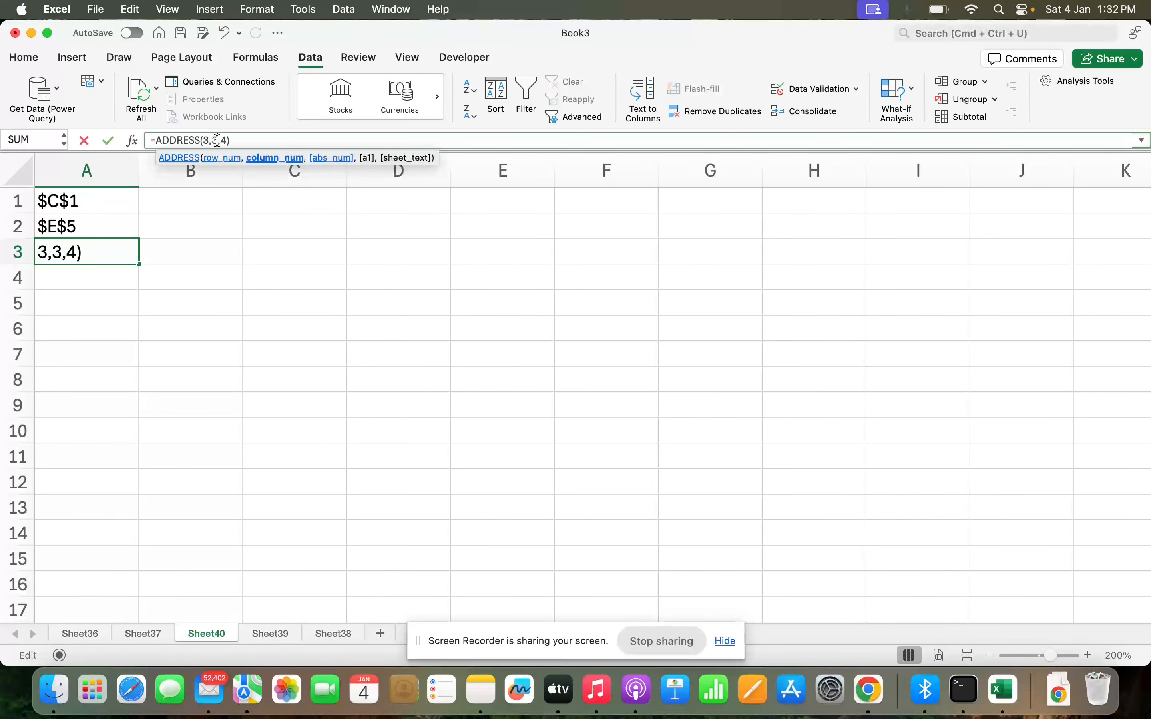
key("BackSpace")
key("Return")
key("Up")
Edit the formula in A3 to =ADDRESS(1,3,4).
left_click(213, 140)
type("1")
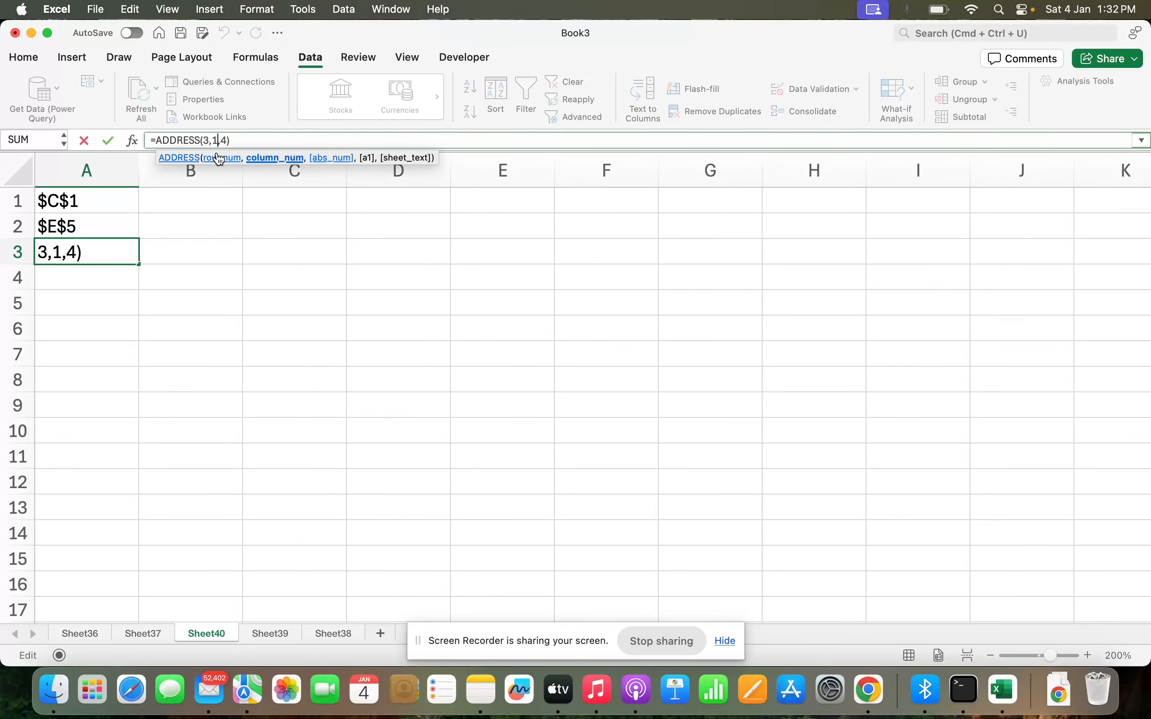
key("Left")
key("Left")
key("BackSpace")
type("1")
key("Right")
key("Right")
key("BackSpace")
type("3")
key("Return")
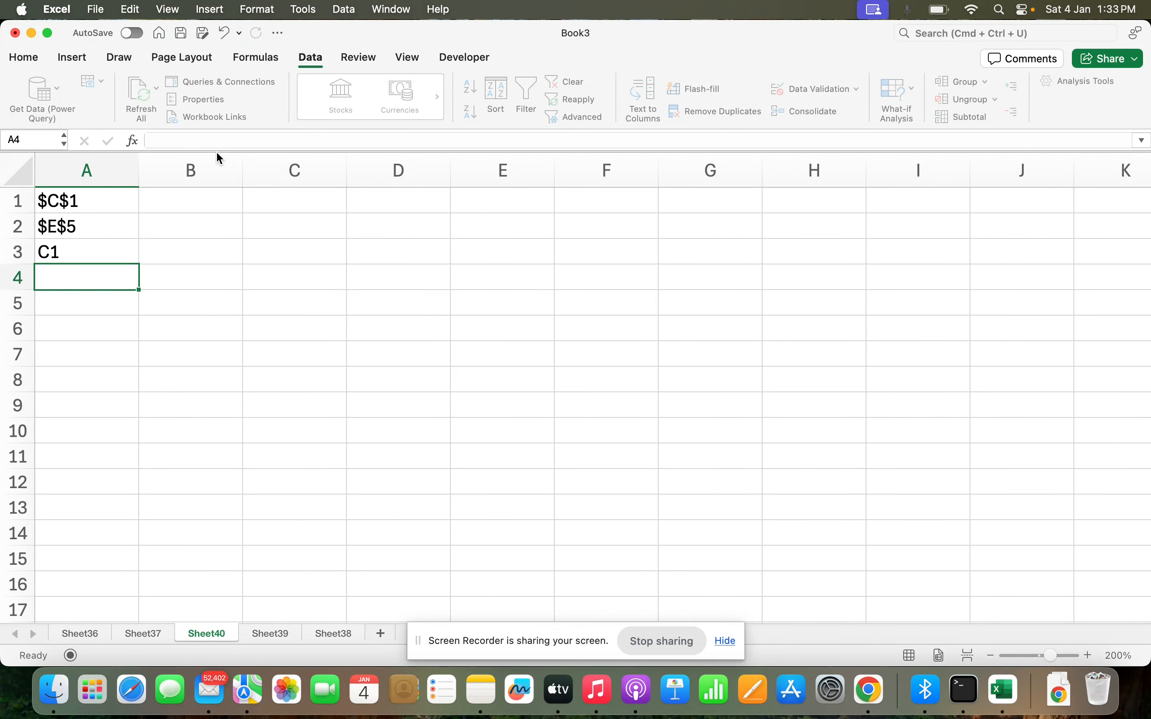
key("Up")
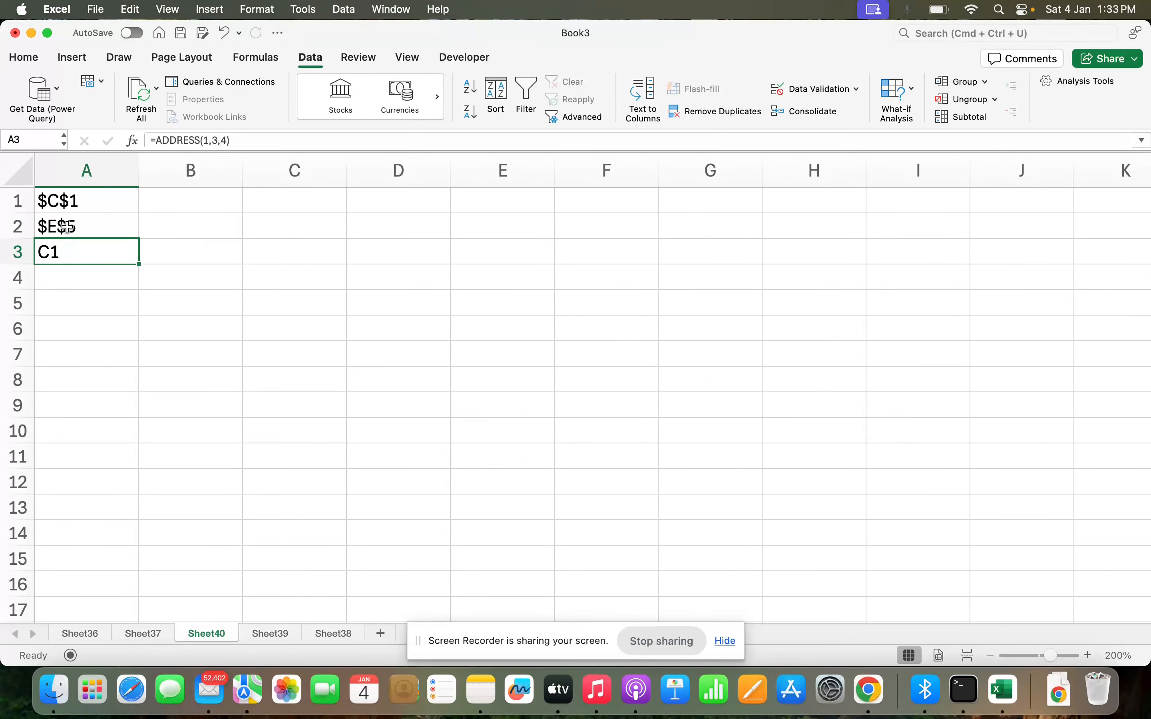
Enter =ADDRESS(1,3,2) in cell A4.
left_click(84, 278)
type("=add")
key("Tab")
type("1,3,")
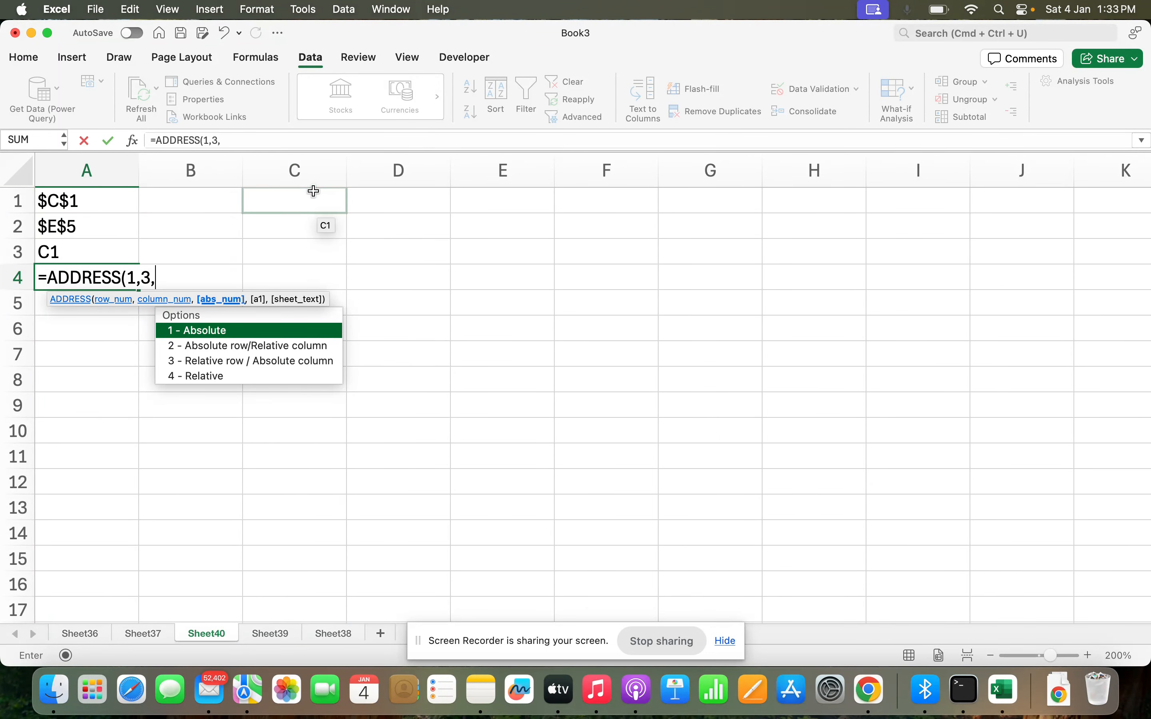
type("2)")
key("BackSpace")
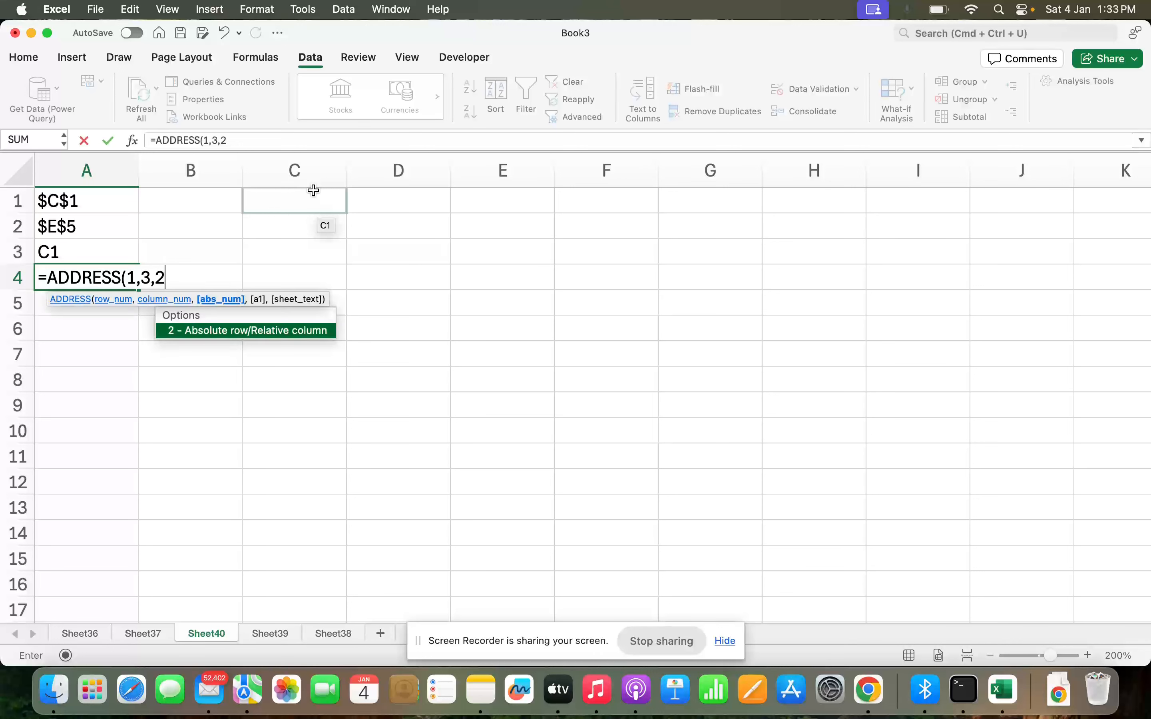
key("BackSpace")
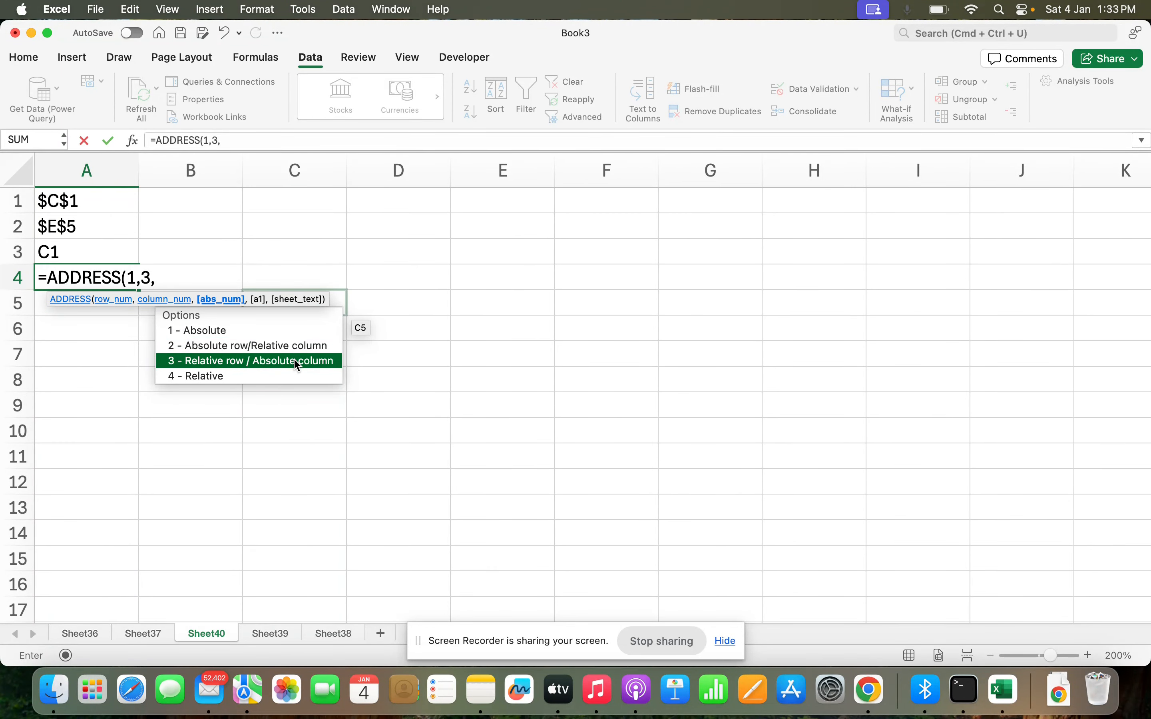
type("2")
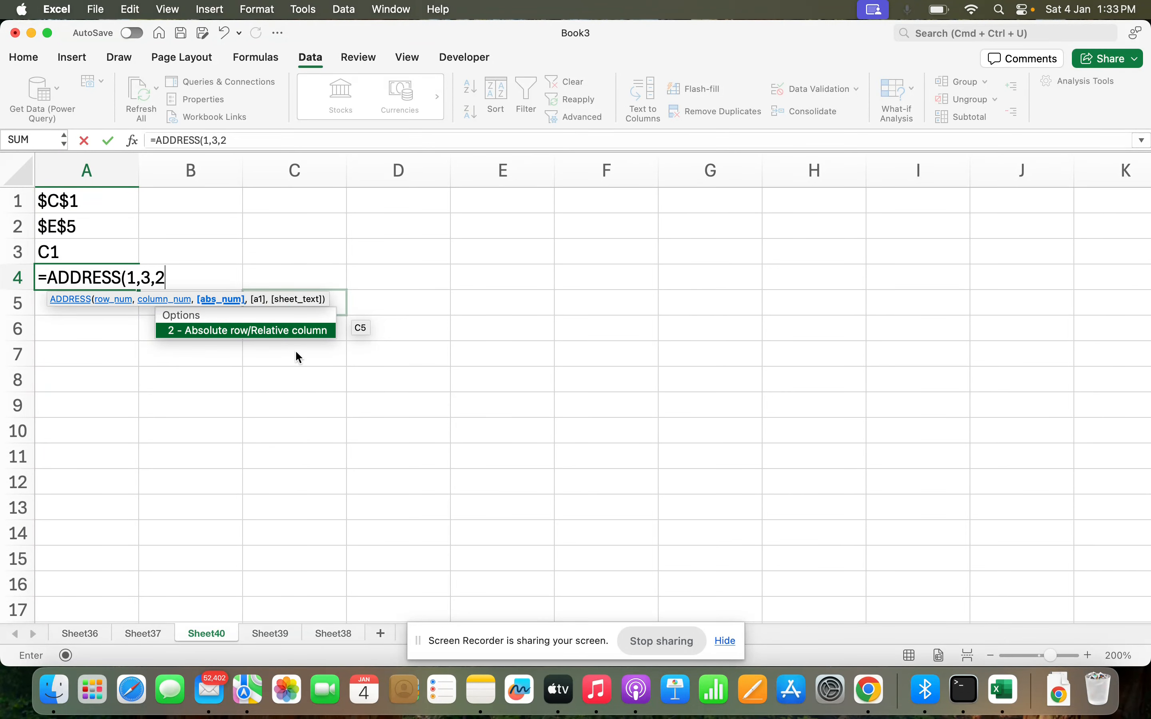
type(")")
key("Return")
key("Up")
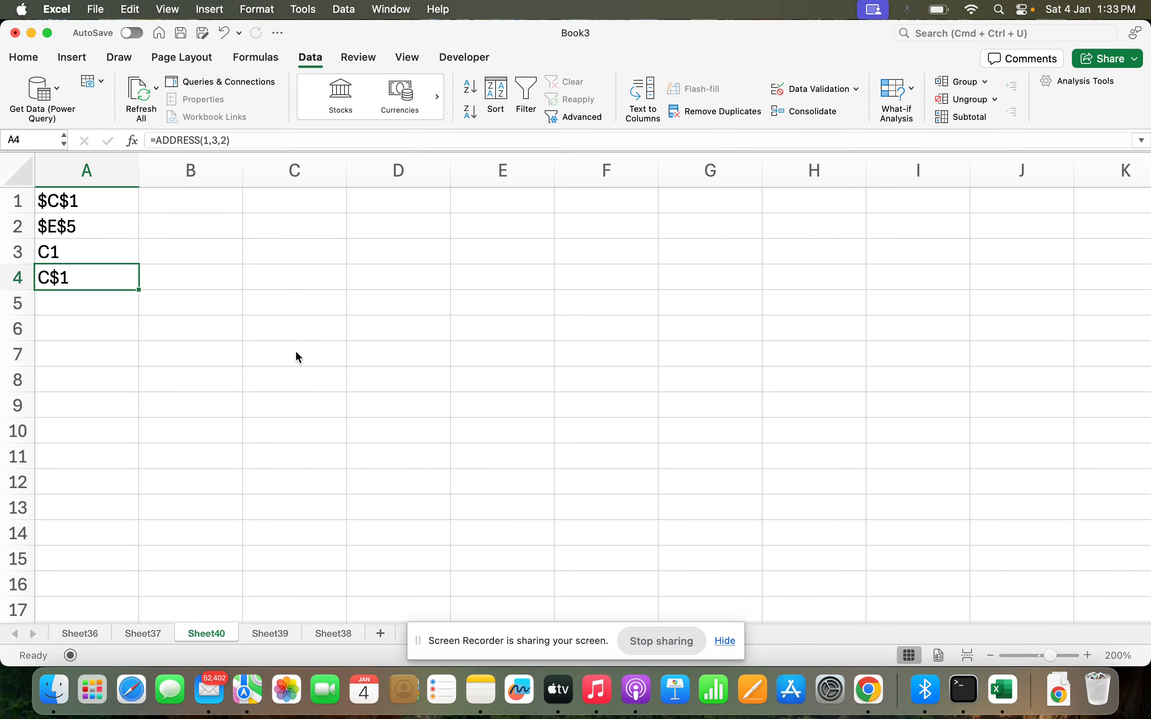
key("Down")
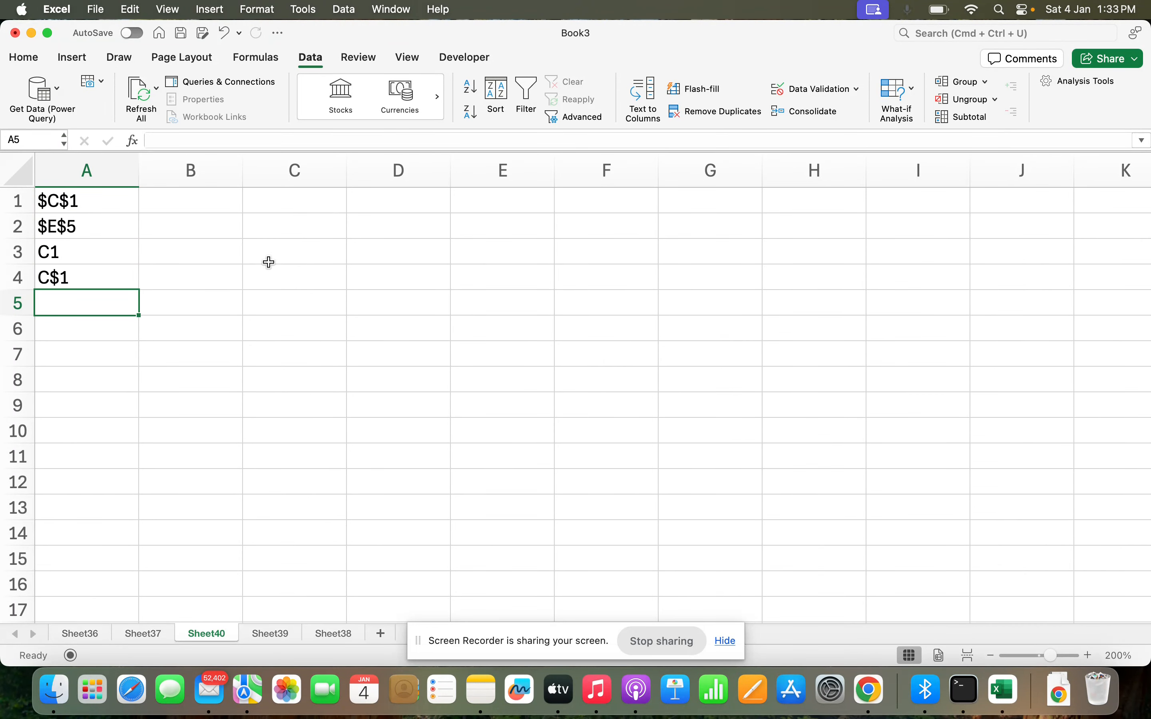
Enter the text Sheet39!C1 in cell C1.
left_click(305, 204)
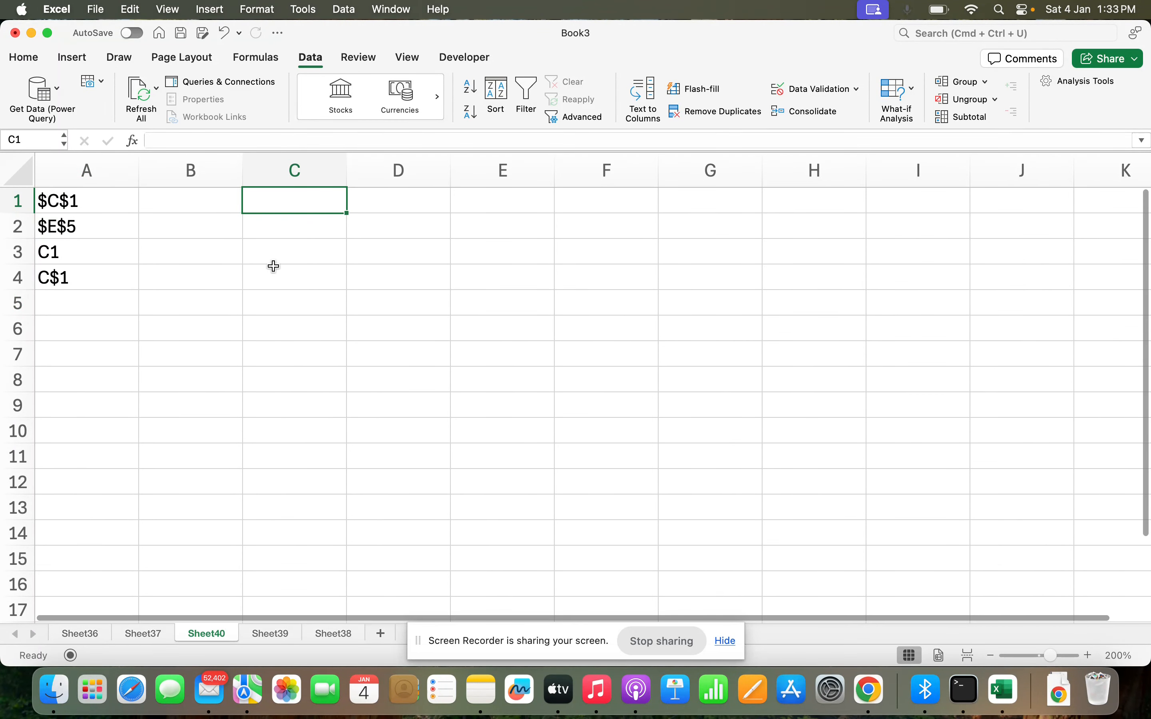
type("Sheet39!C1")
key("Return")
key("Up")
Enter =ADDRESS(1,3,1,1,"Sheet39") in cell A5 to include a sheet name.
left_click(90, 301)
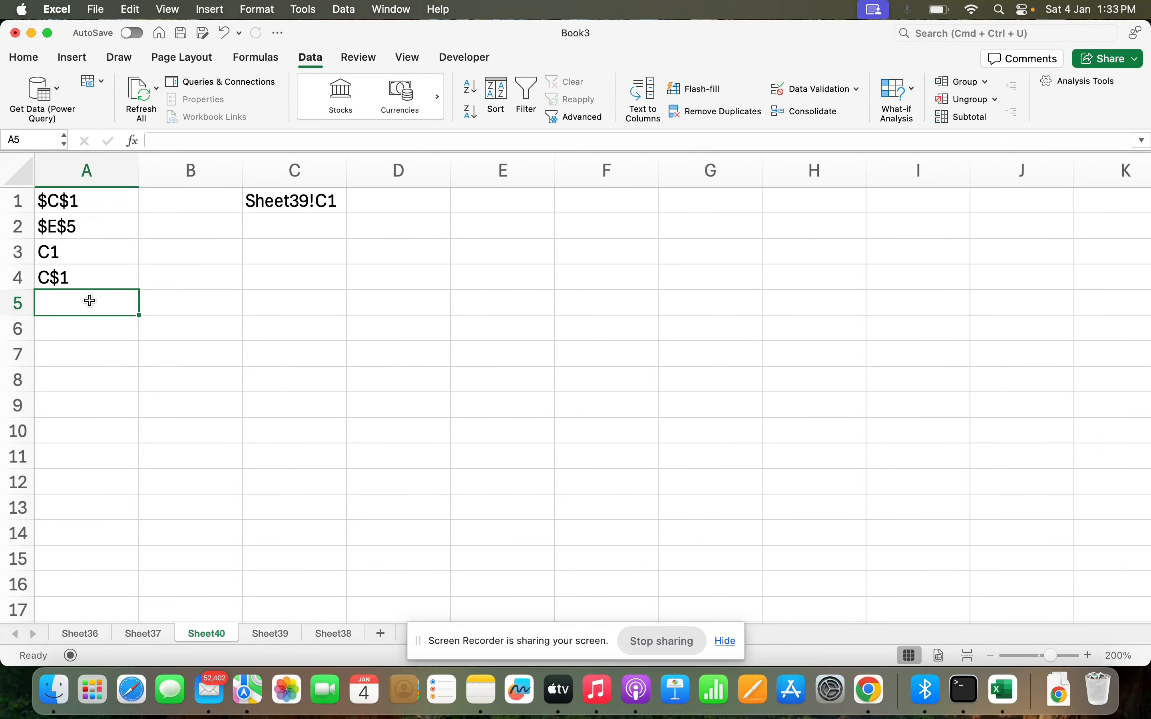
type("=ad")
key("Tab")
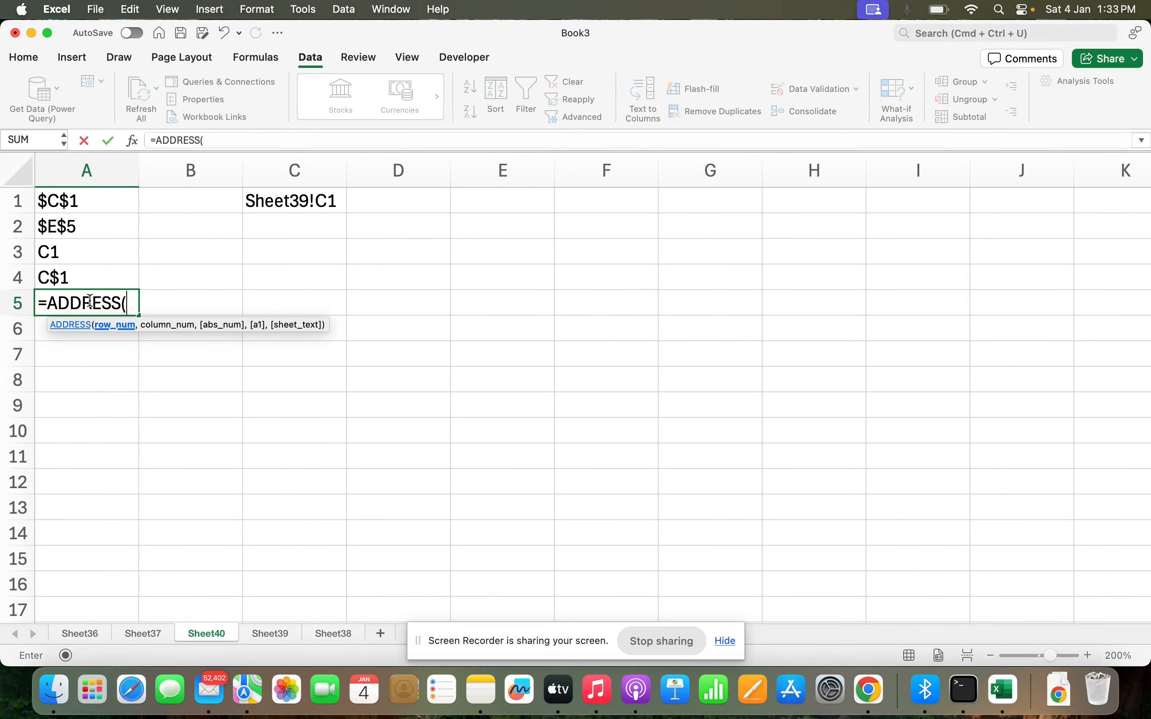
type("1,3,")
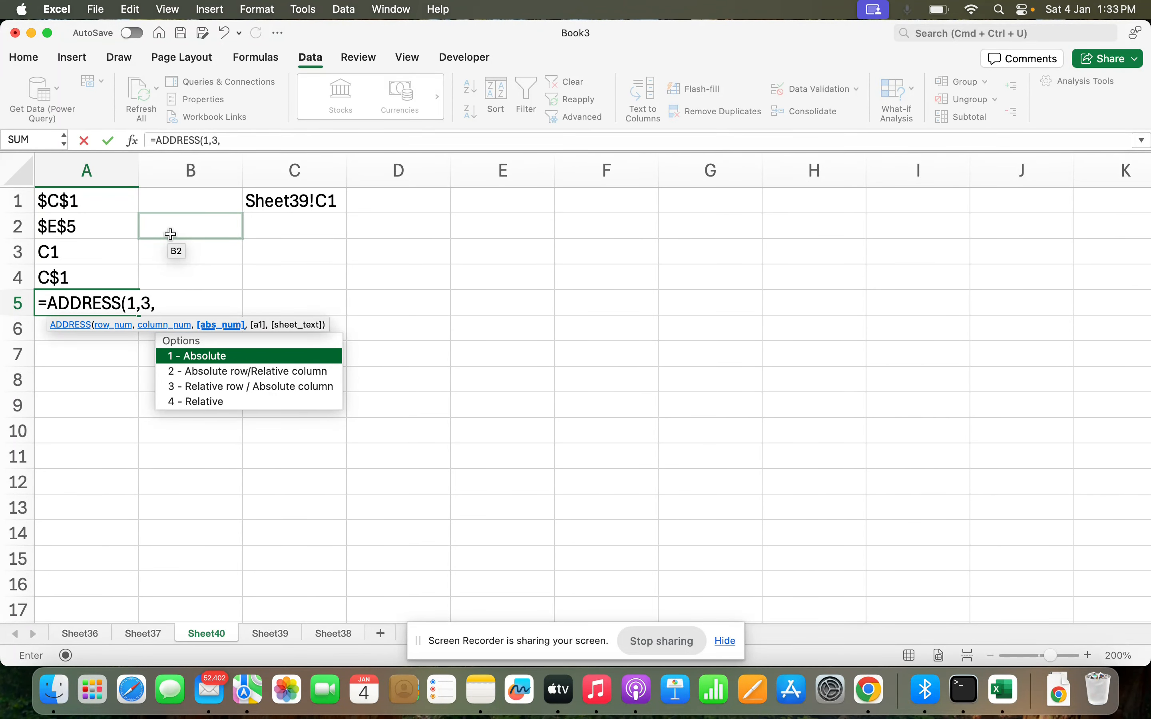
type("1,")
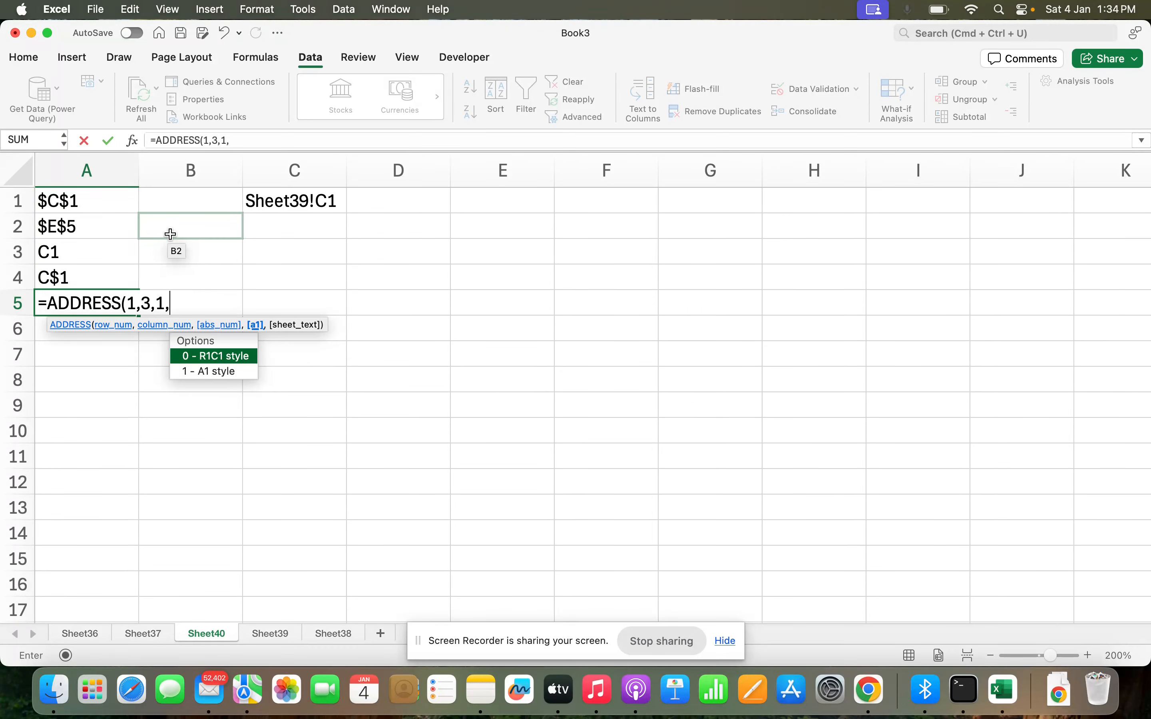
key("Down")
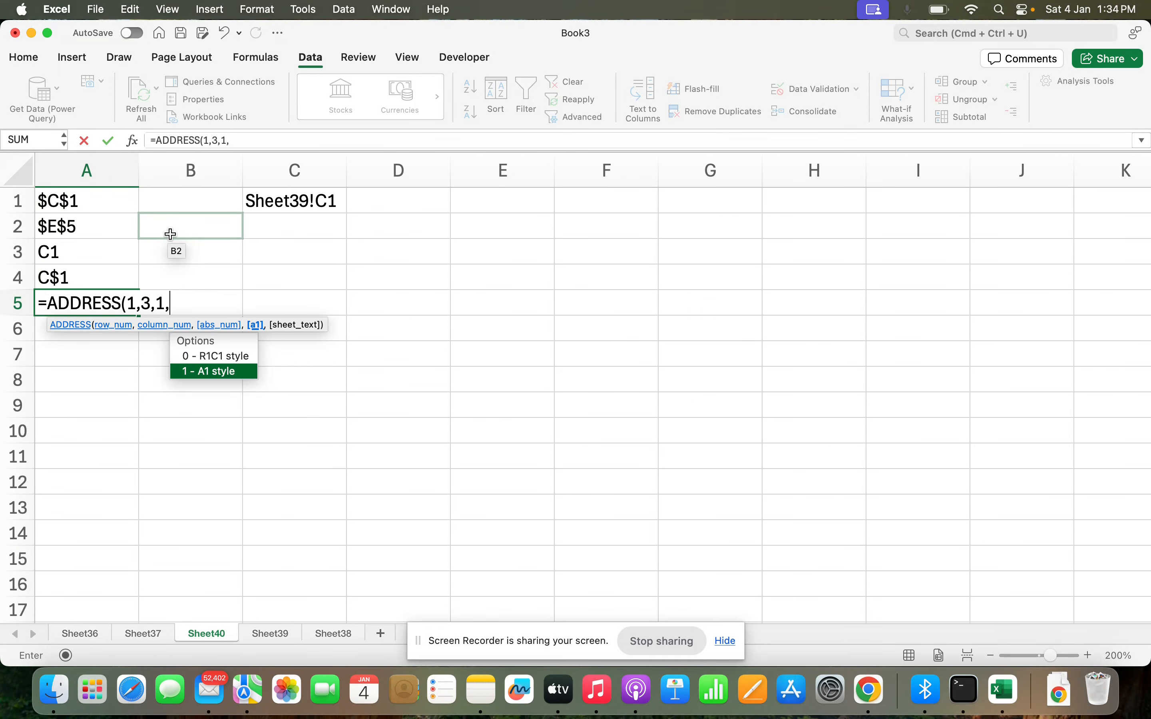
key("Up")
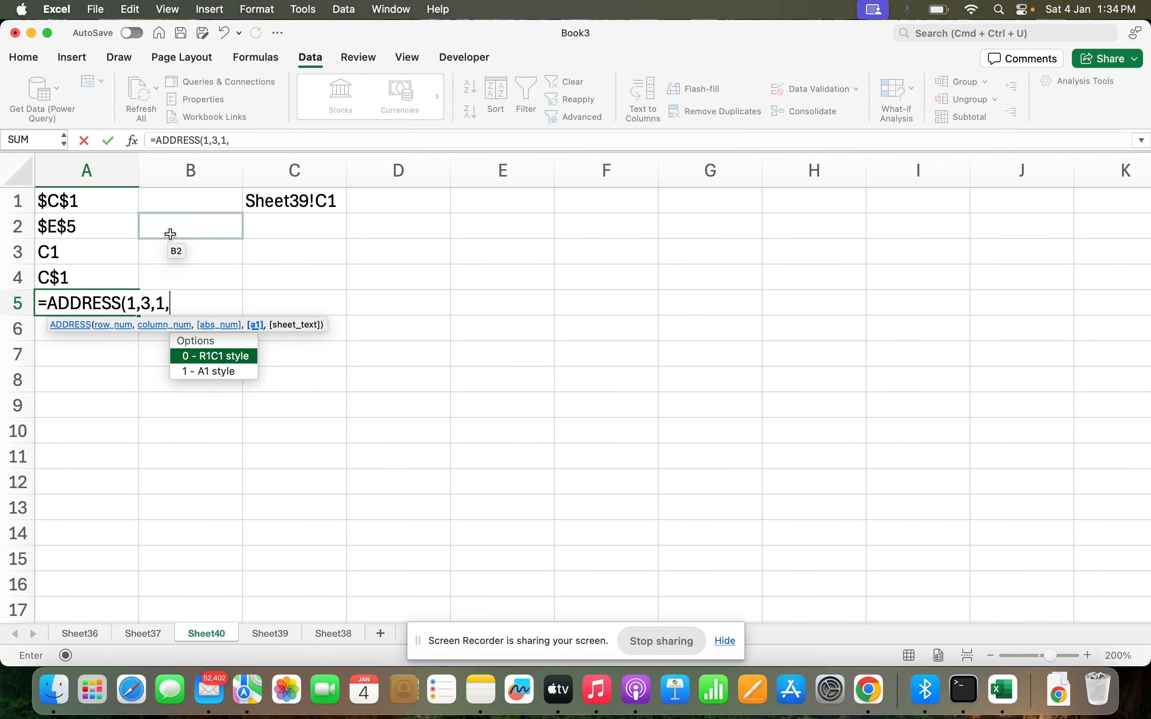
double_click(230, 373)
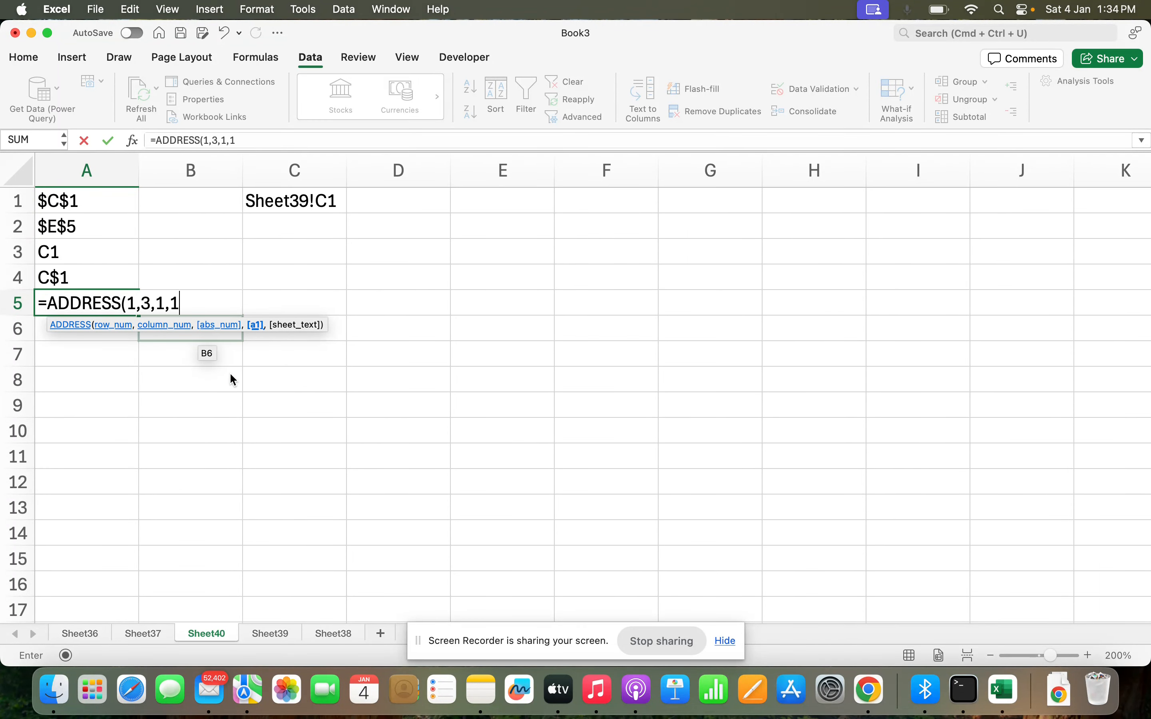
type(",\"Sheet")
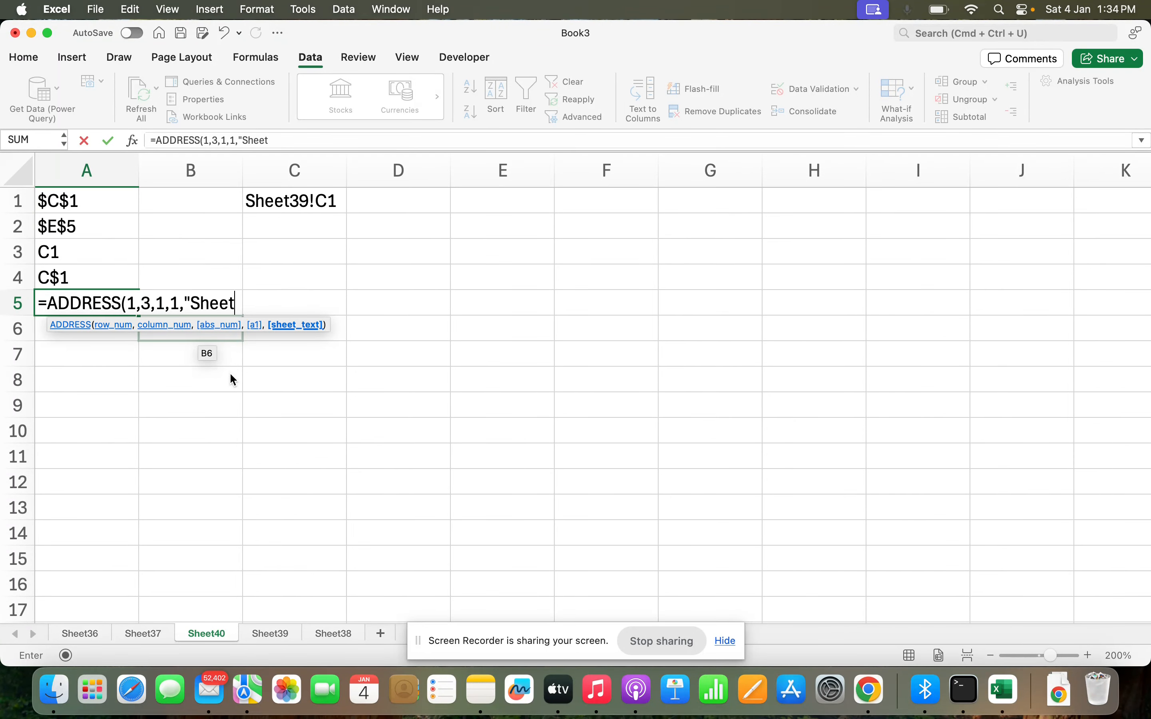
type("39\"")
key("BackSpace")
key("BackSpace")
type("9\"")
key("Return")
Widen column A and change the abs_num argument of the A5 formula to 2.
left_click_drag(139, 170, 188, 170)
double_click(161, 306)
type("2")
key("Return")
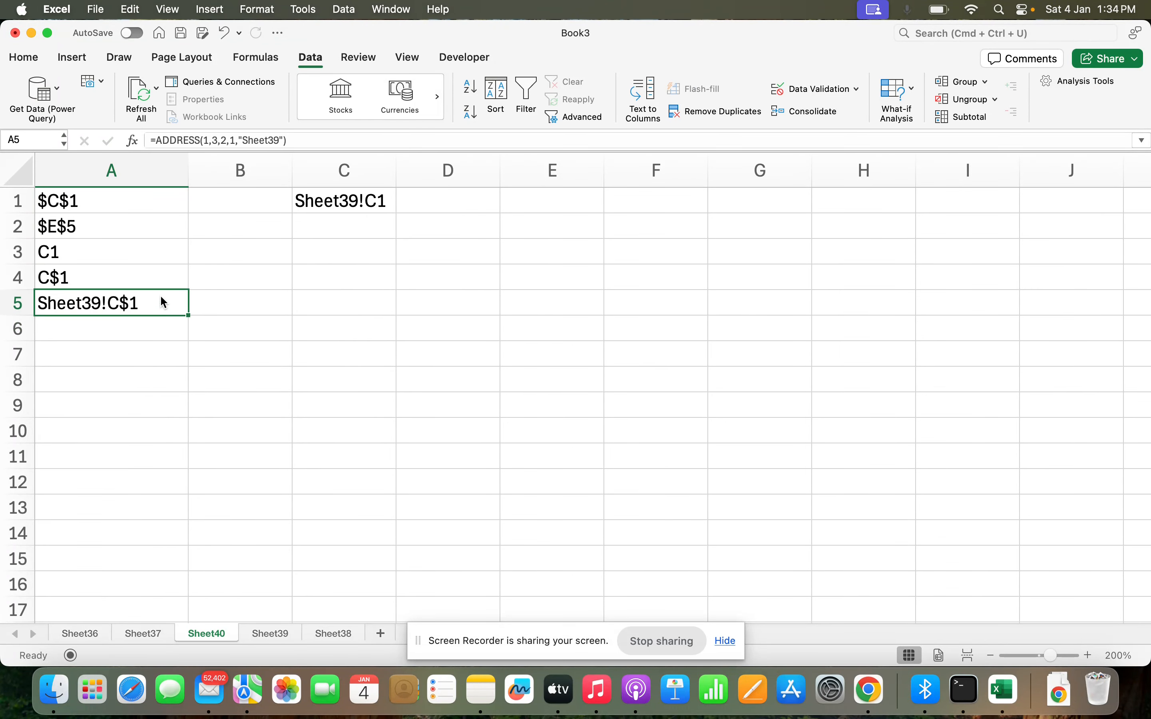
Change the abs_num argument of the A5 formula to 3.
double_click(160, 297)
key("BackSpace")
type("3")
key("Return")
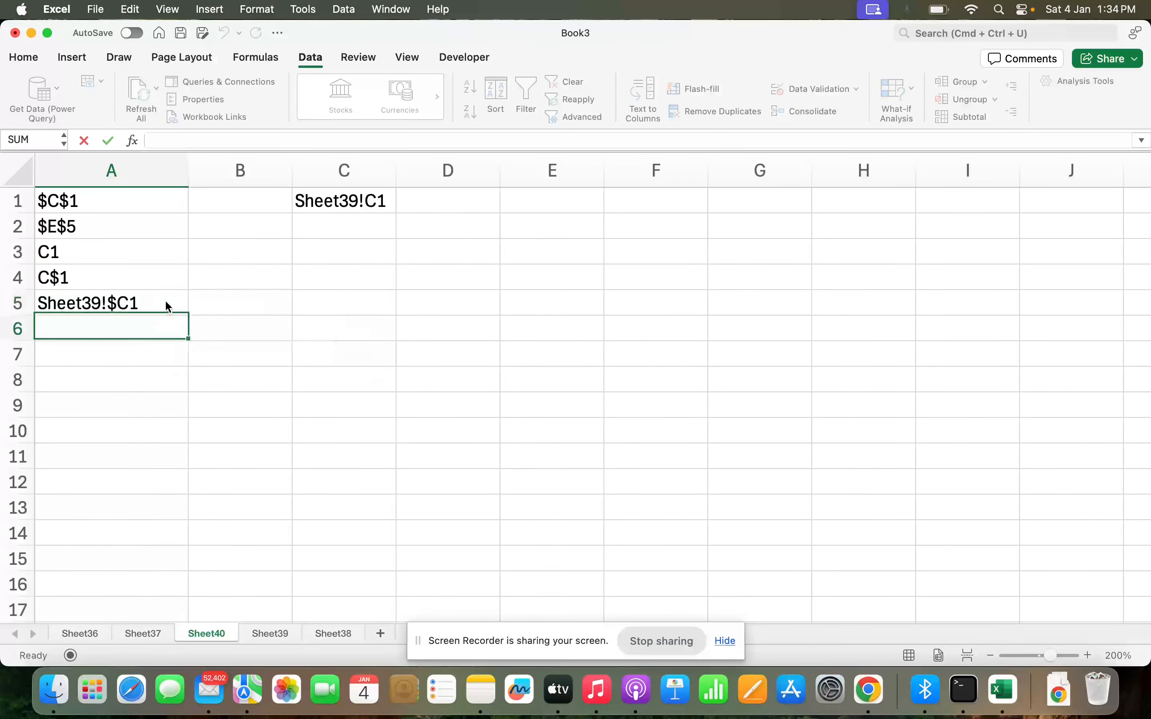
Change the abs_num argument of the A5 formula to 4.
left_click(153, 302)
double_click(142, 303)
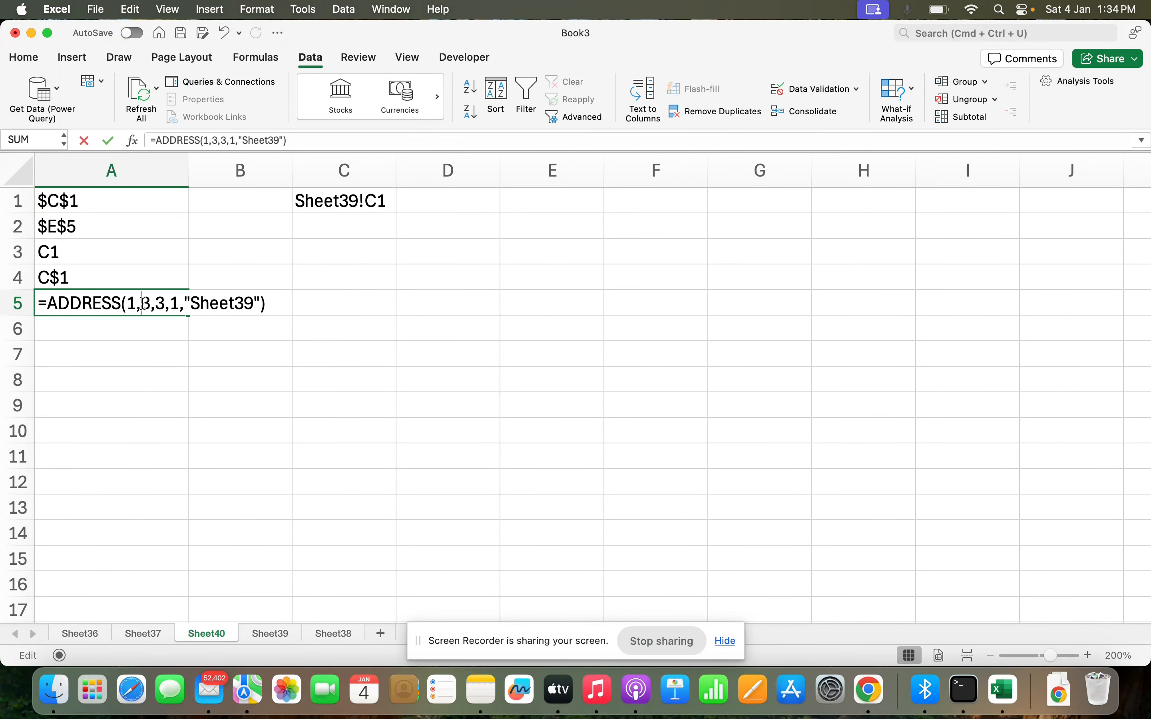
left_click(167, 304)
key("BackSpace")
type("4")
key("Return")
Enter a person's full name in cell E1.
left_click(168, 310)
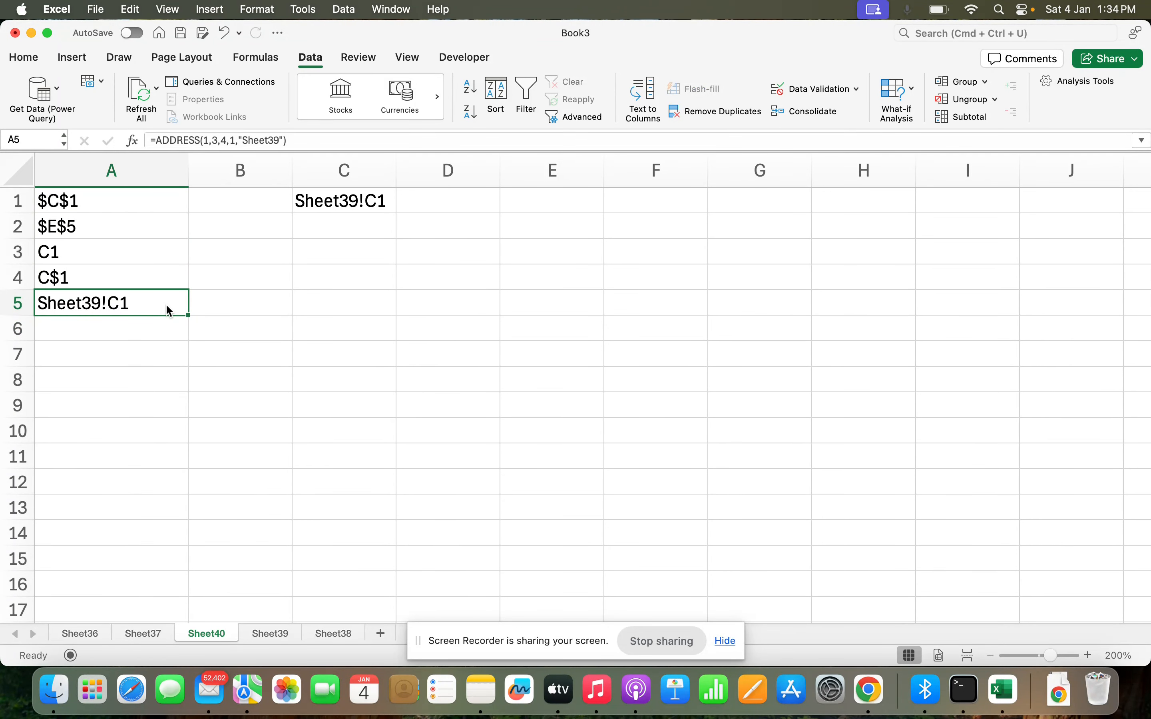
left_click(543, 200)
key("Return")
left_click(132, 320)
type("=addre")
key("Tab")
left_click(566, 196)
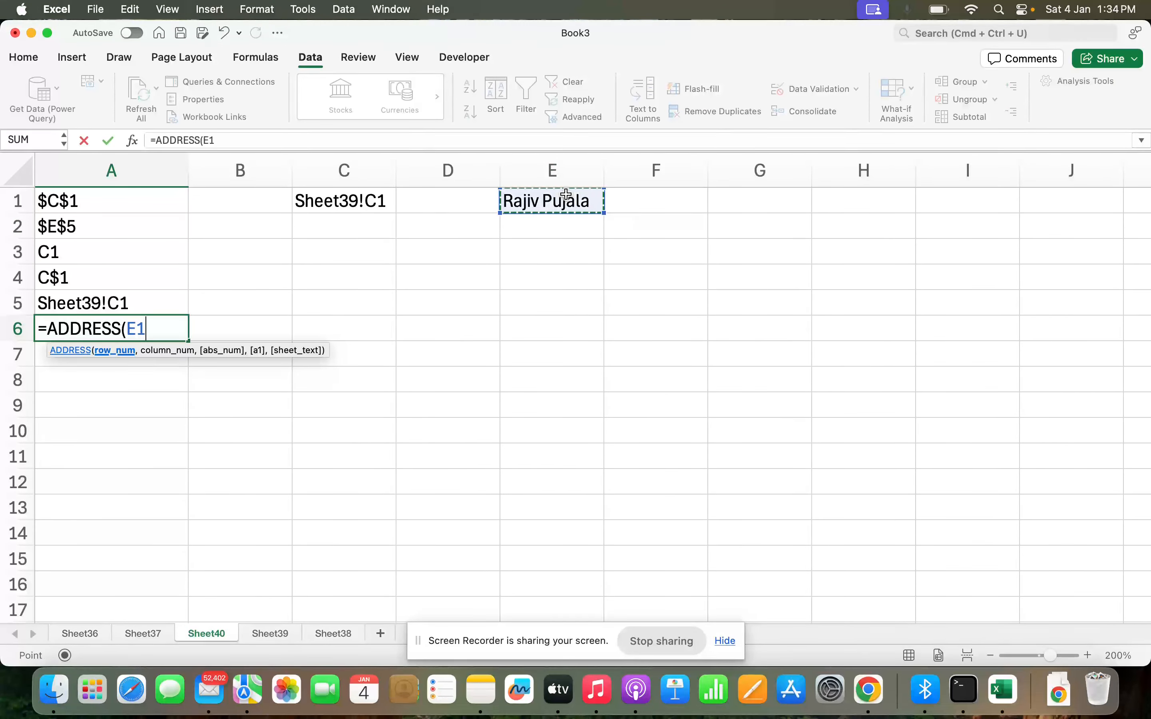
type(")")
key("Return")
key("Return")
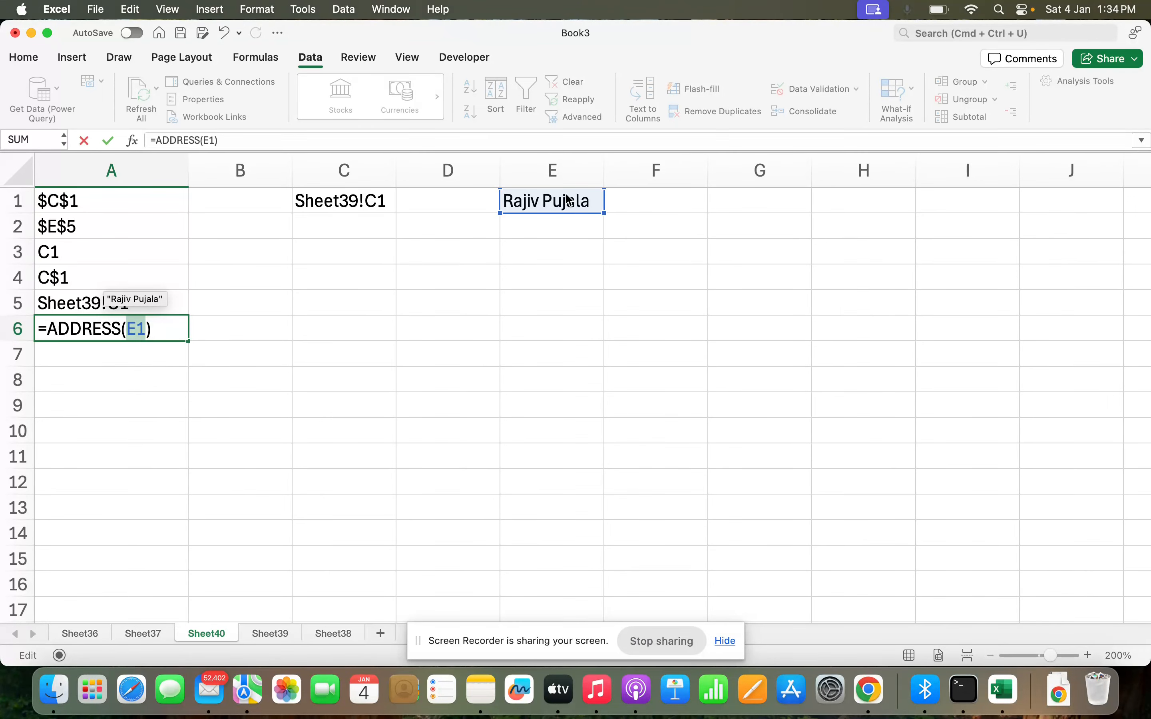
key("Escape")
Enter =ADDRESS(1,5) in cell A6.
type("=ad")
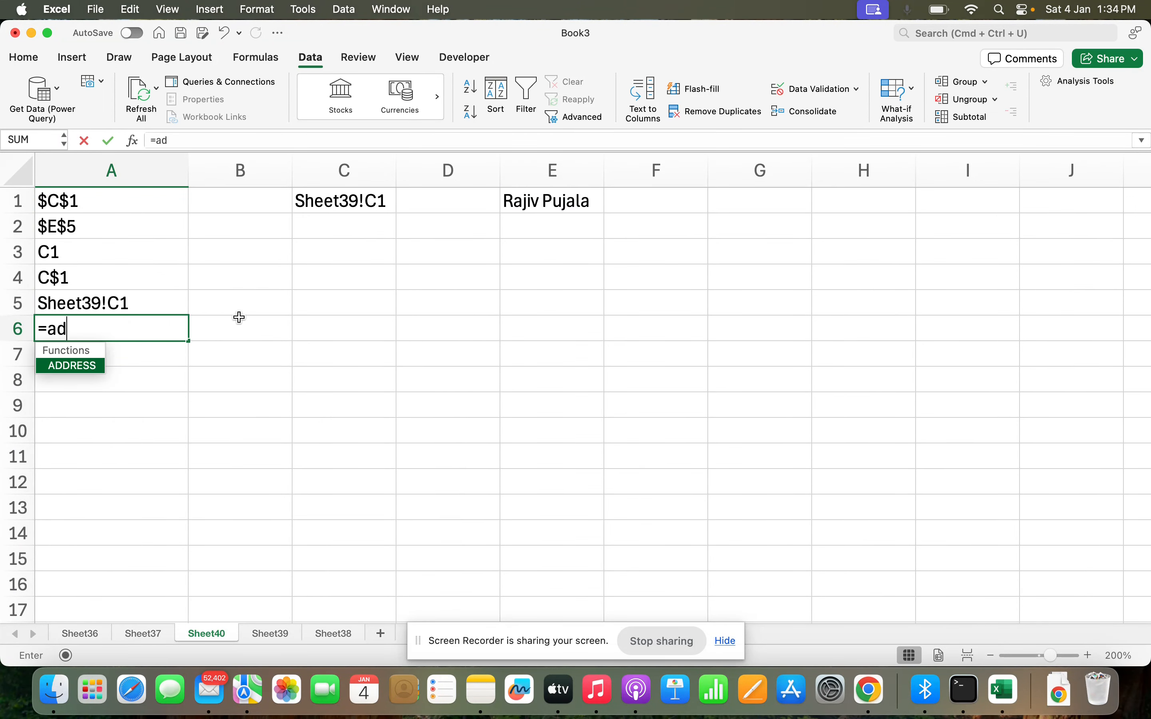
key("Tab")
type("1,")
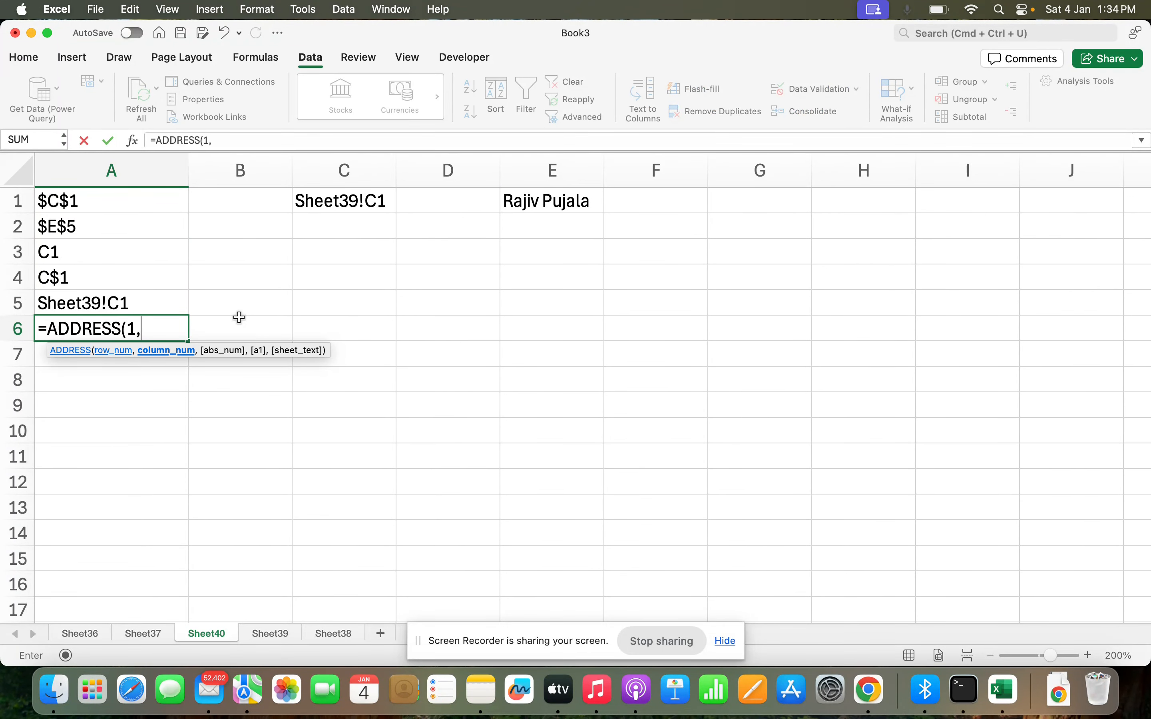
type("5")
key("Return")
key("Up")
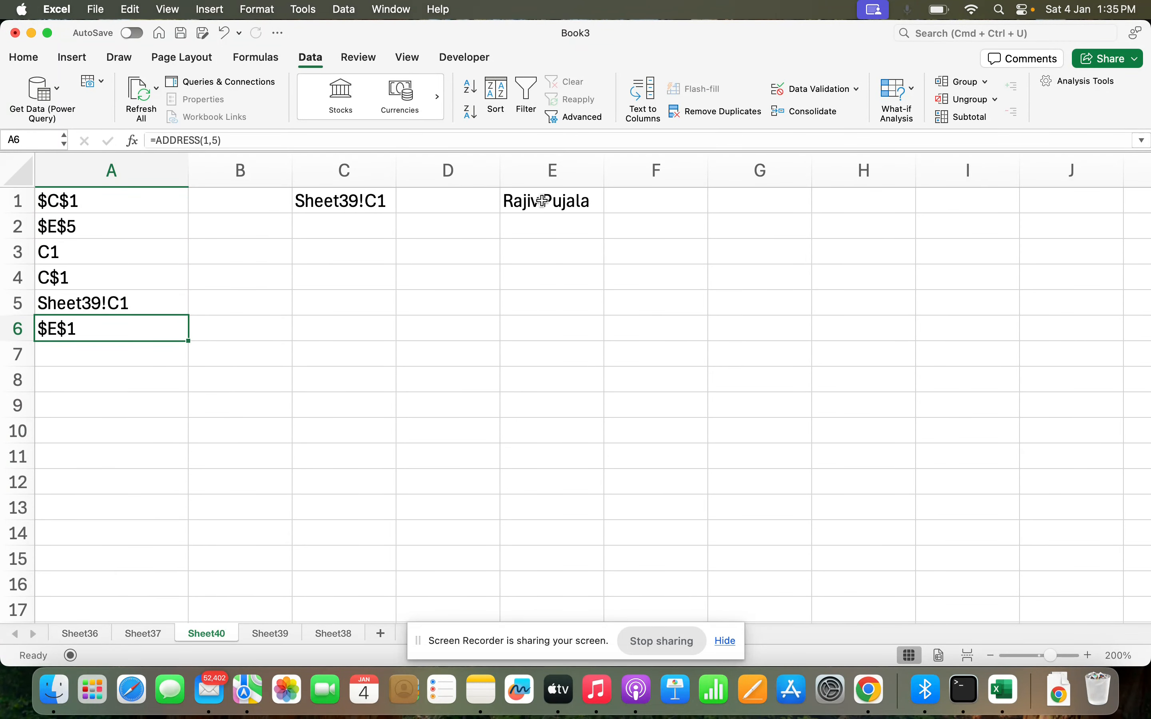
Wrap the A6 formula in INDIRECT to give =INDIRECT(ADDRESS(1,5)).
double_click(55, 335)
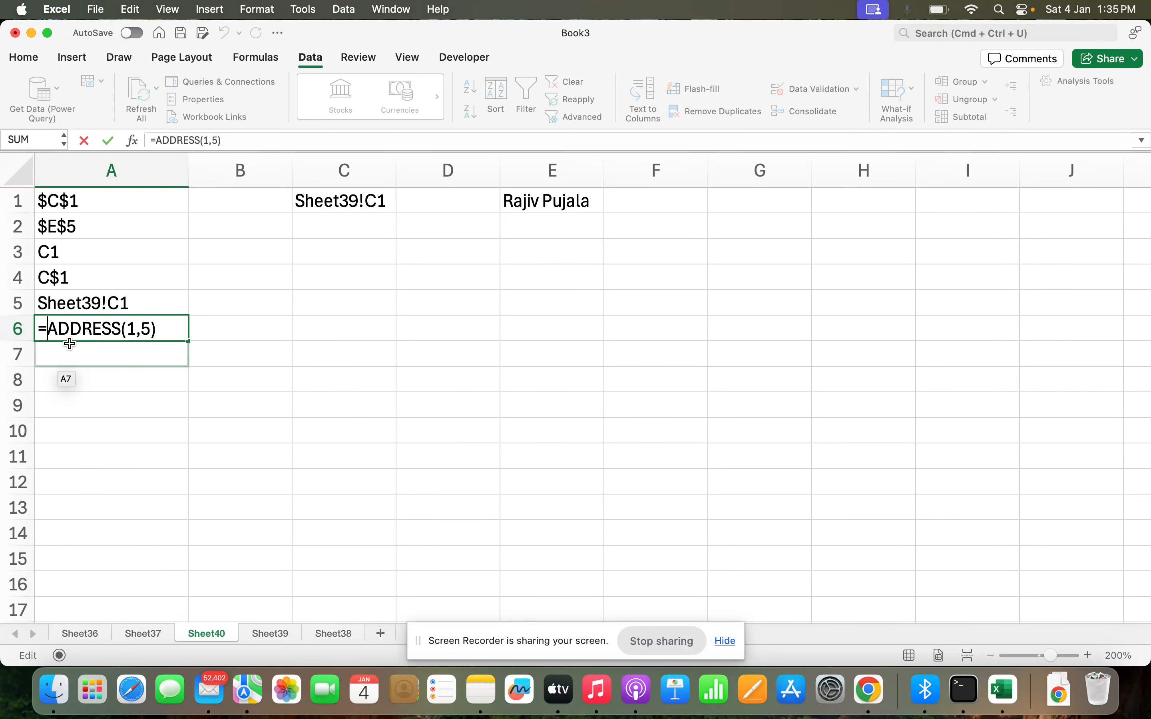
type("indrec")
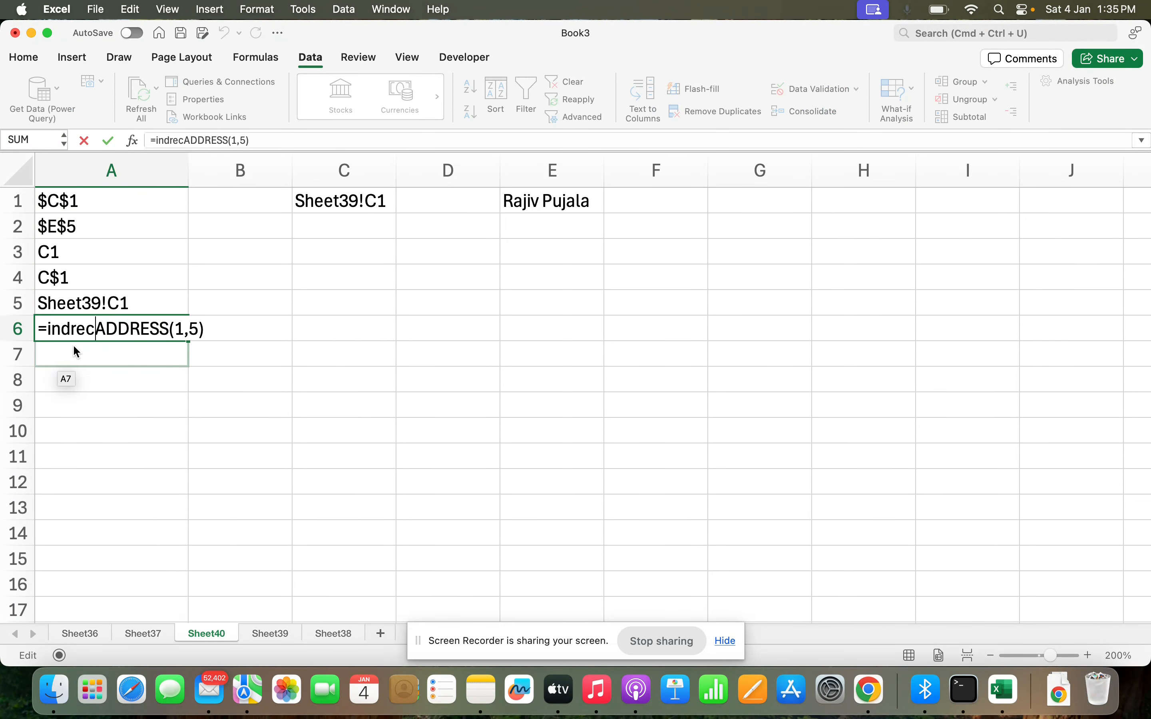
key("BackSpace")
key("BackSpace")
key("BackSpace")
type("irect(")
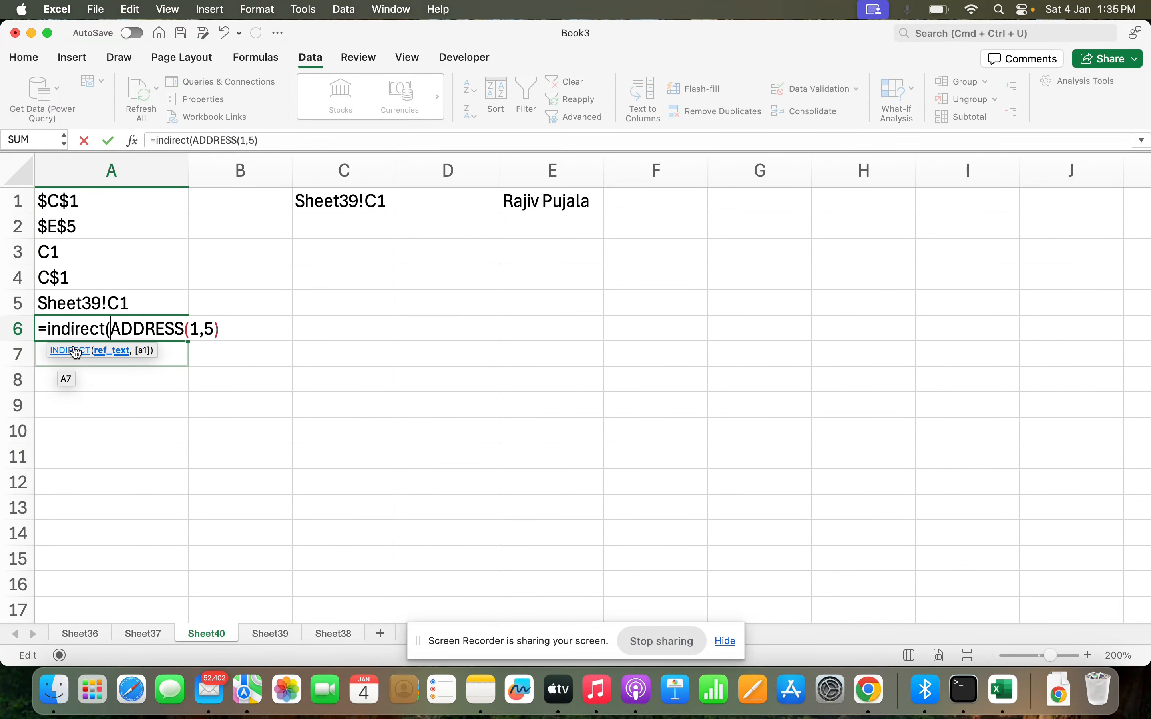
key("Return")
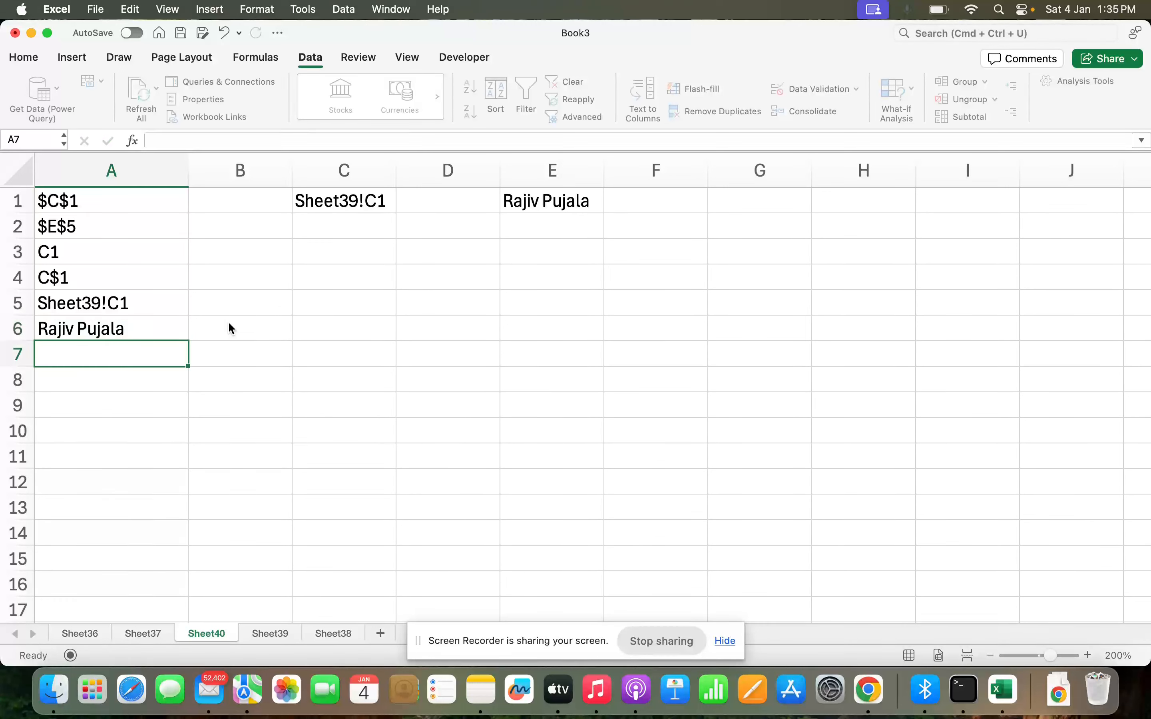
key("Up")
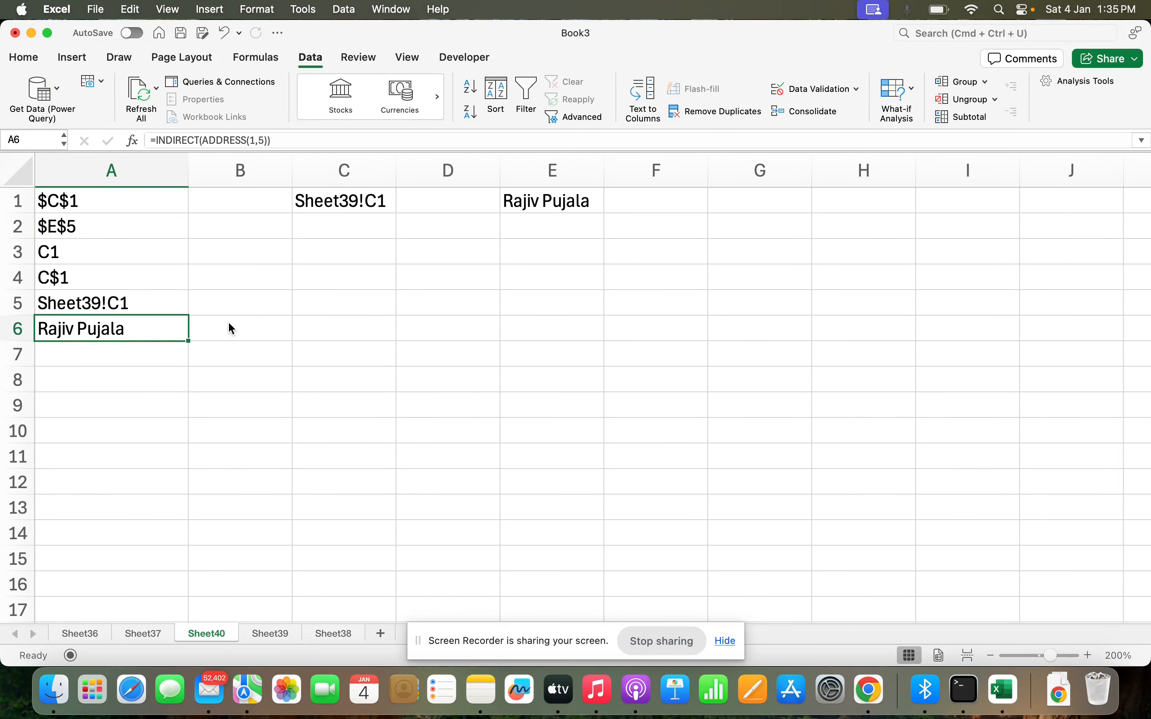